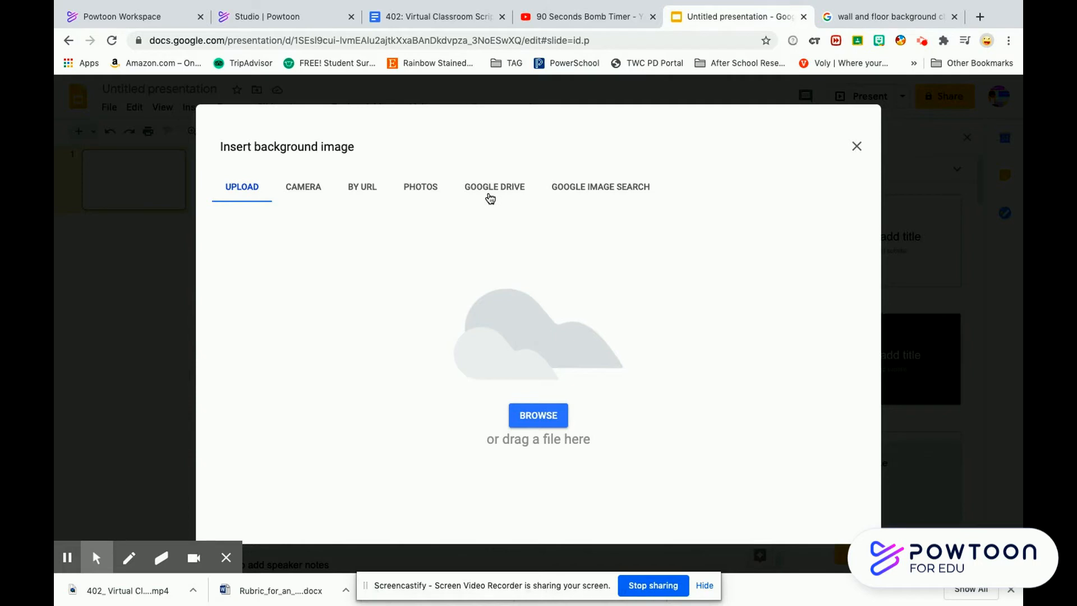
Step: Search Google images for "wall and floor background" to use as the slide background
left_click(585, 191)
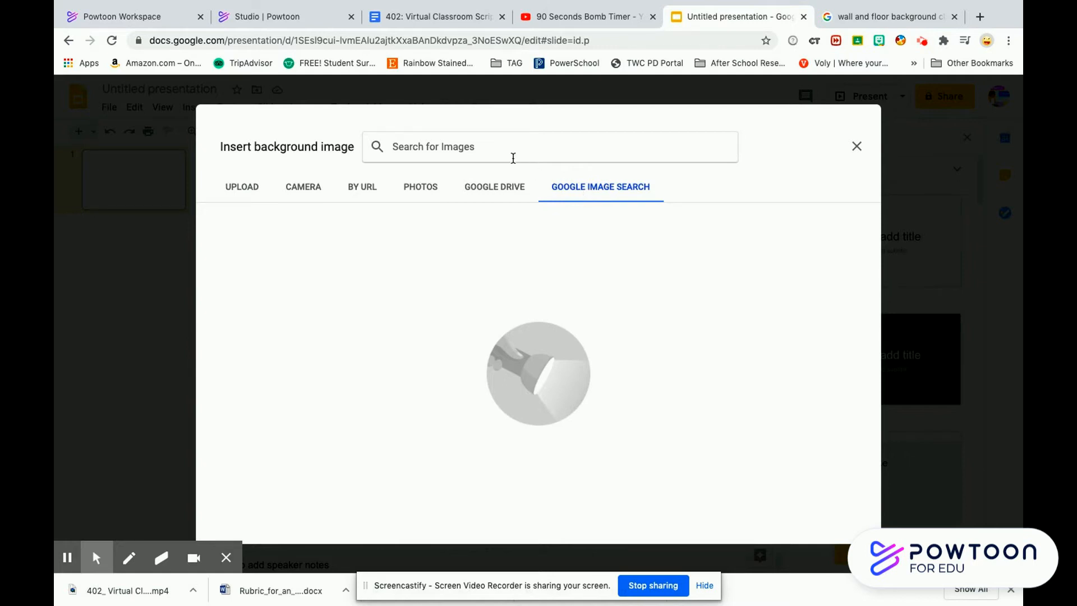
left_click(475, 146)
type("wal")
type("l an")
key("BackSpace")
type("and")
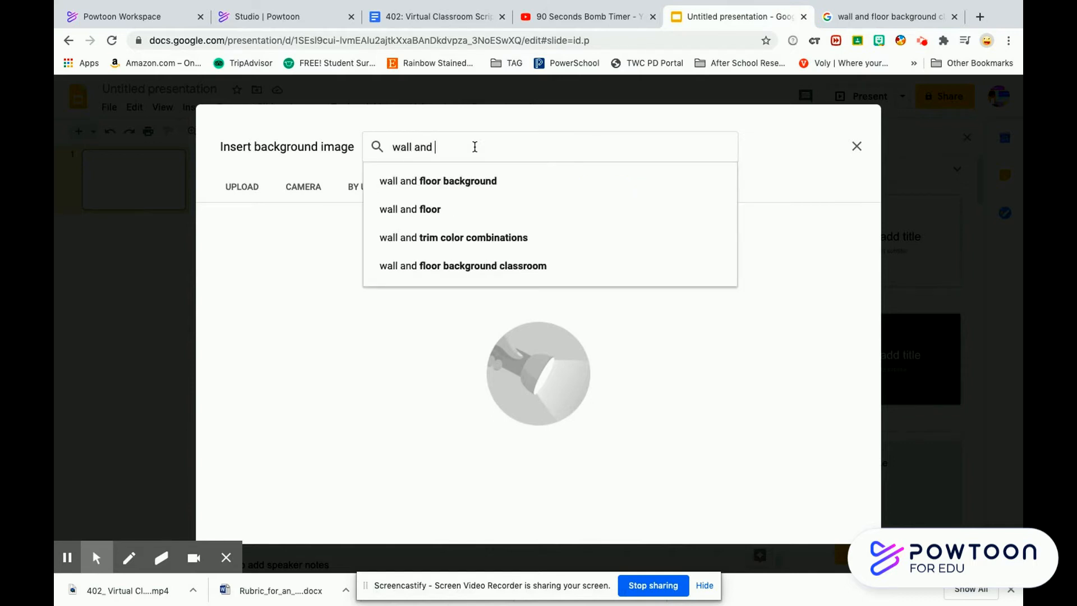
left_click(450, 187)
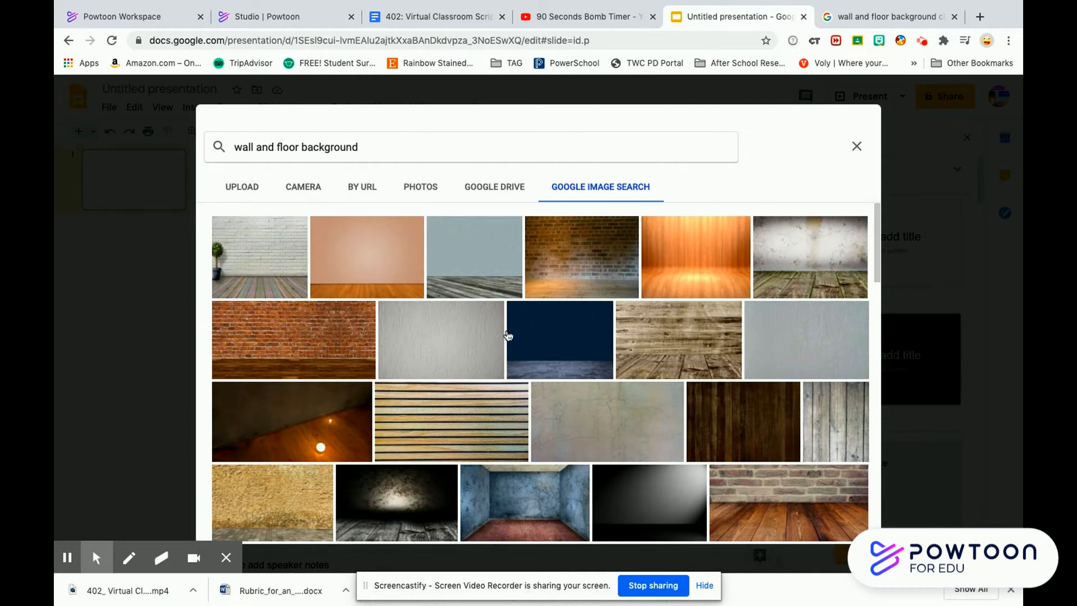
Step: Set the white brick room with the red floor as the slide's background image and apply it
left_click_drag(878, 265, 879, 324)
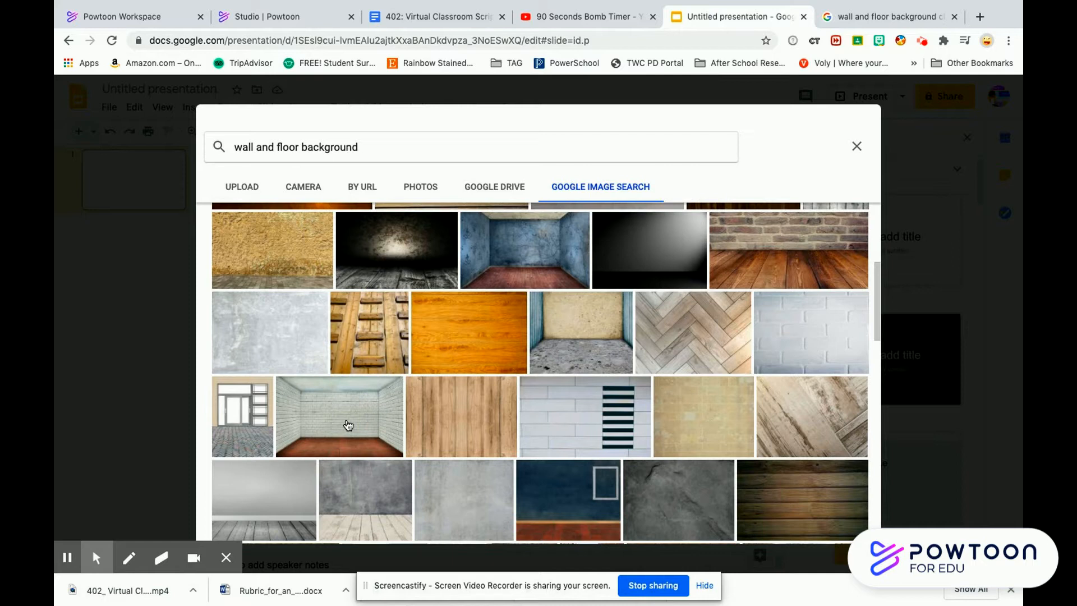
left_click(880, 326)
mouse_move(879, 326)
left_mouse_down()
mouse_move(880, 371)
mouse_move(878, 344)
left_mouse_up()
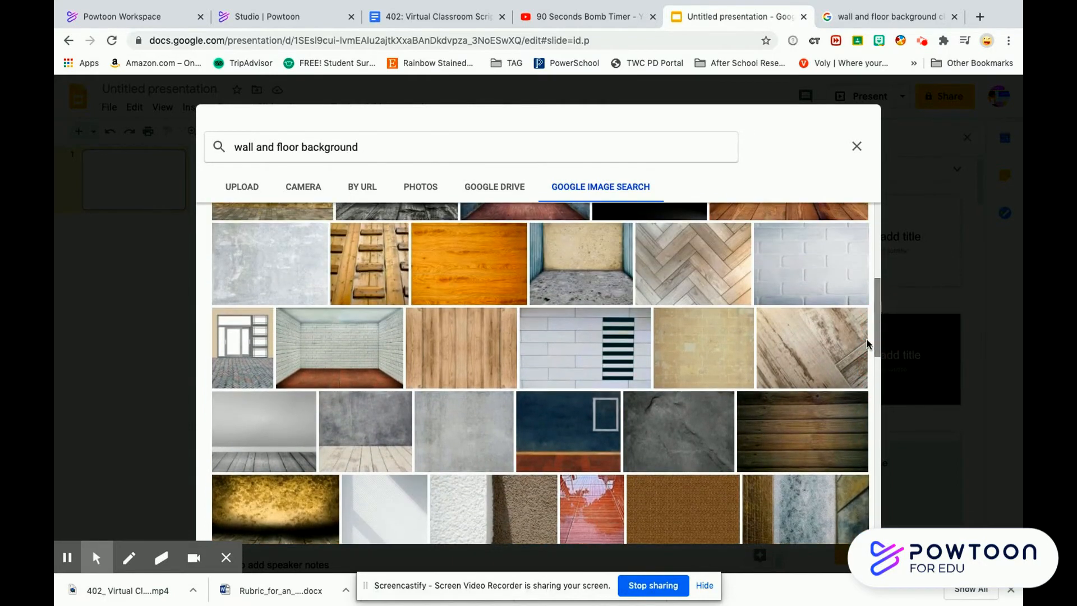
left_click(353, 351)
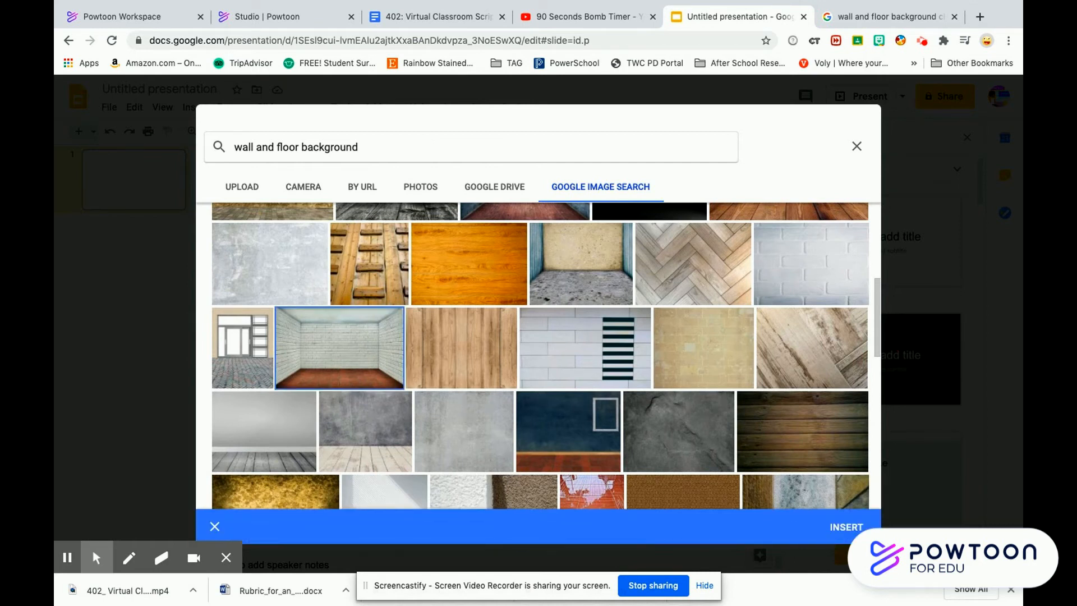
left_click(854, 531)
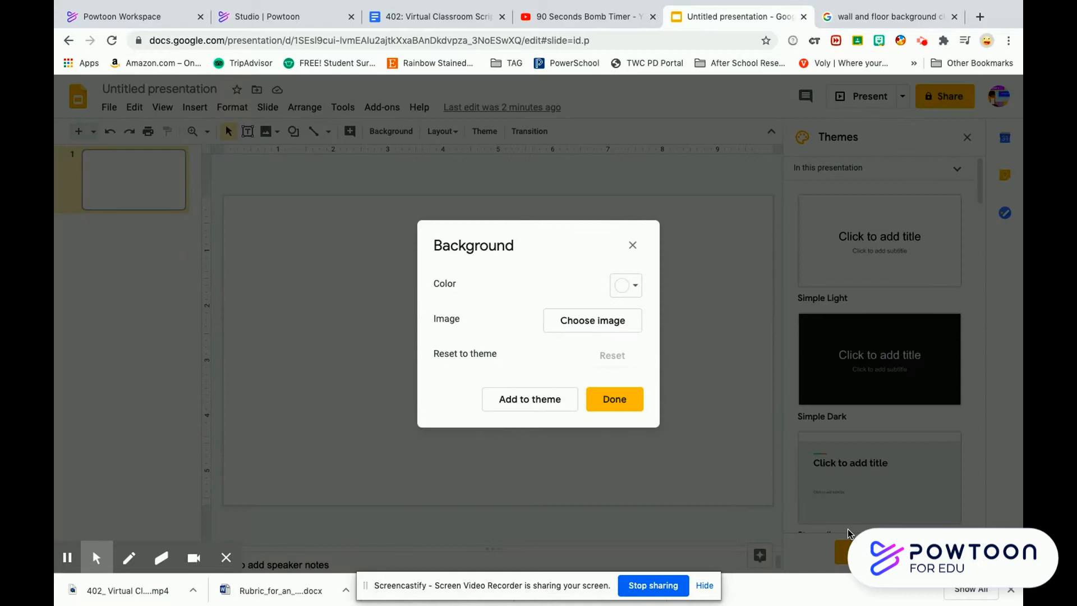
left_click(611, 403)
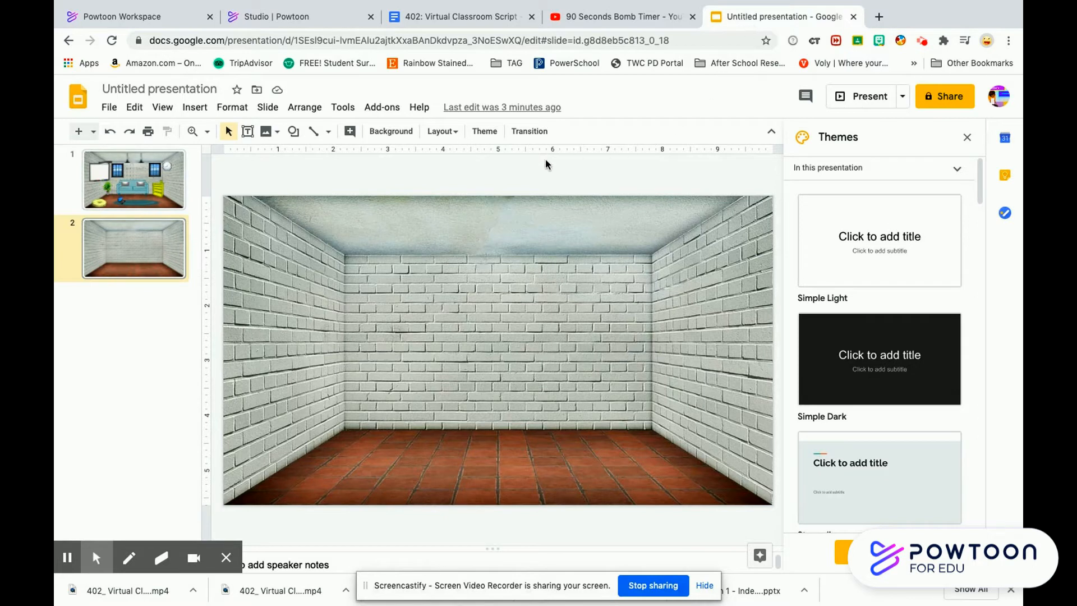
Step: Search the web for "transparent couch" images to insert on slide 2, replacing the previous search term
left_click(199, 108)
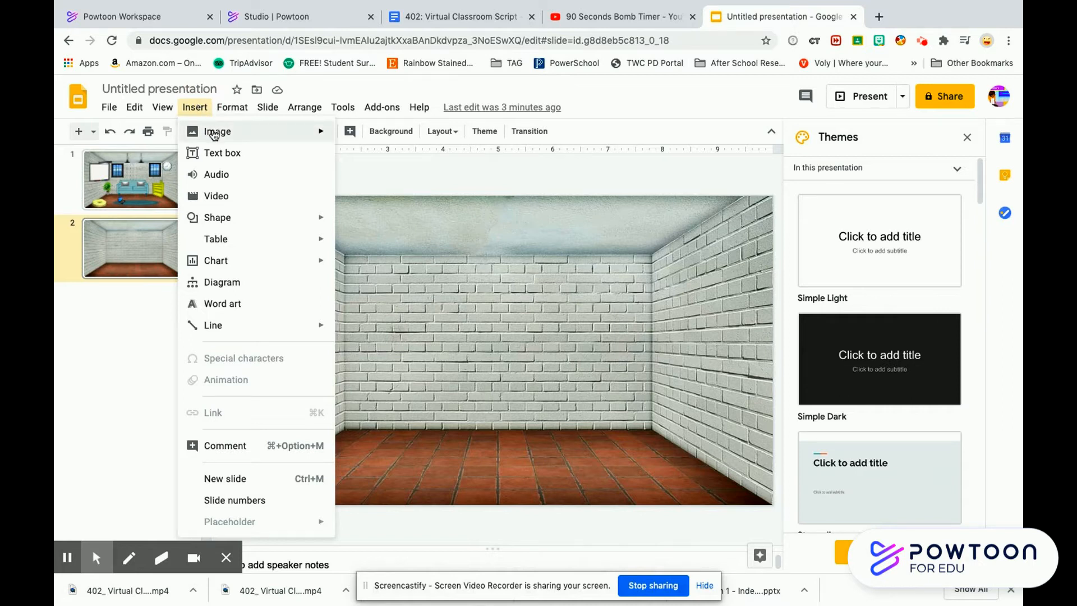
mouse_move(213, 135)
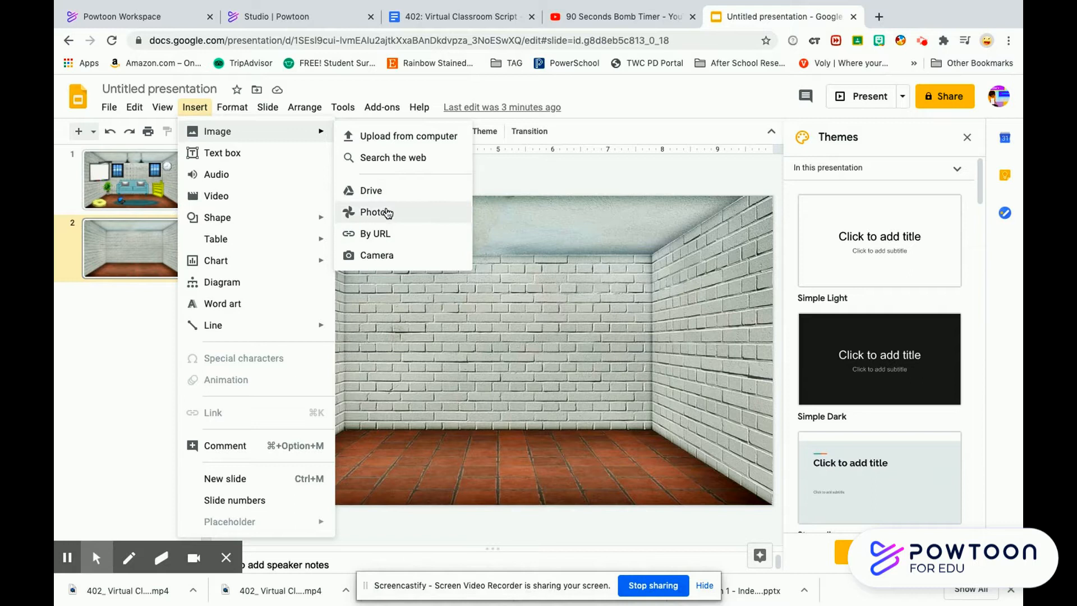
left_click(394, 159)
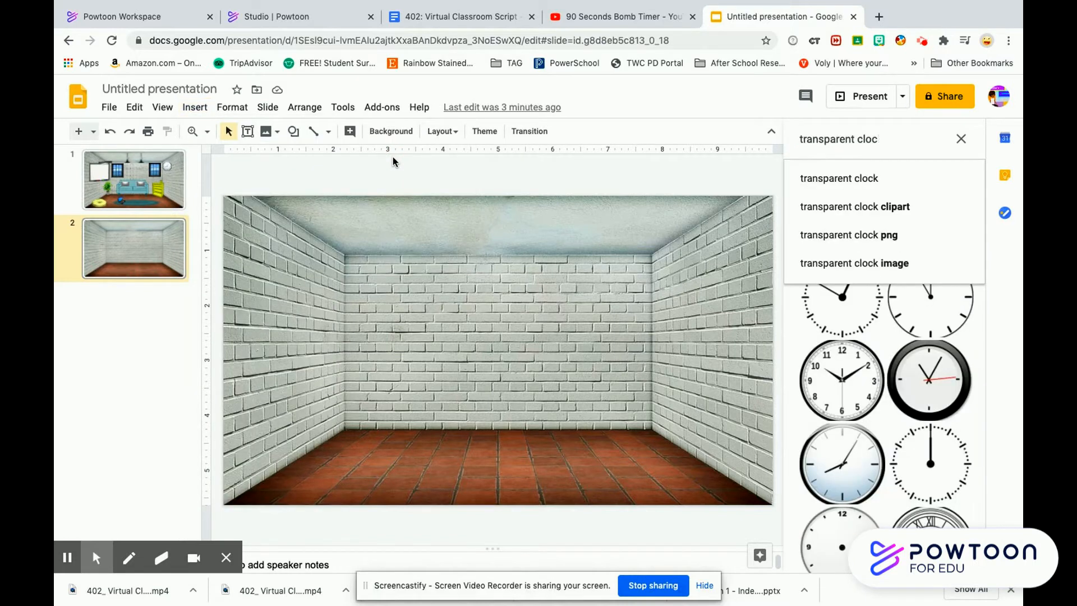
key("BackSpace")
key("BackSpace")
key("BackSpace")
key("BackSpace")
key("BackSpace")
key("BackSpace")
key("BackSpace")
key("BackSpace")
key("BackSpace")
key("BackSpace")
key("BackSpace")
key("BackSpace")
key("BackSpace")
key("BackSpace")
key("BackSpace")
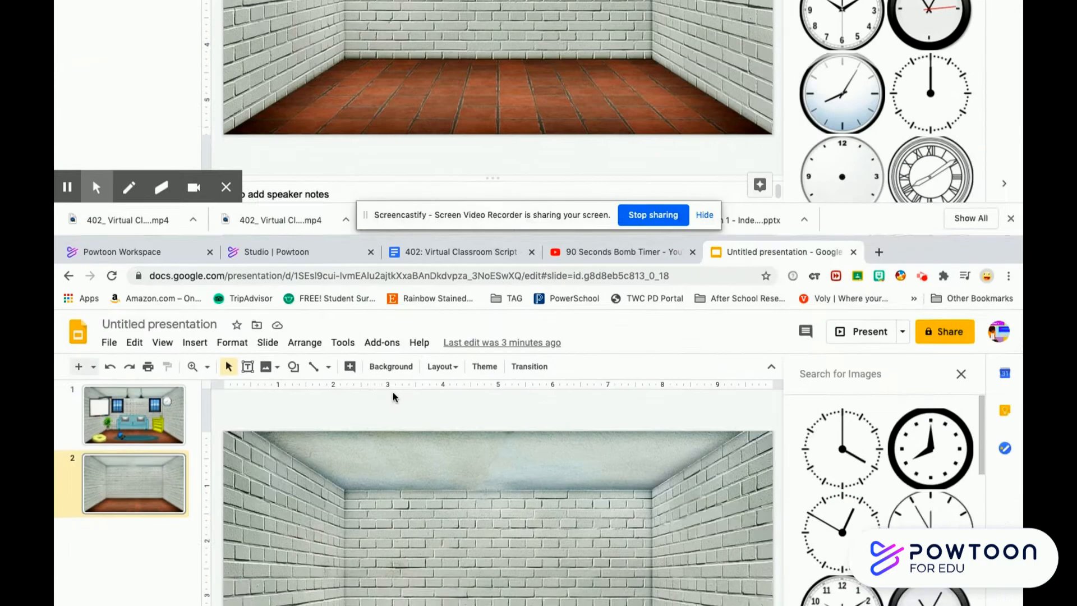
type("tra")
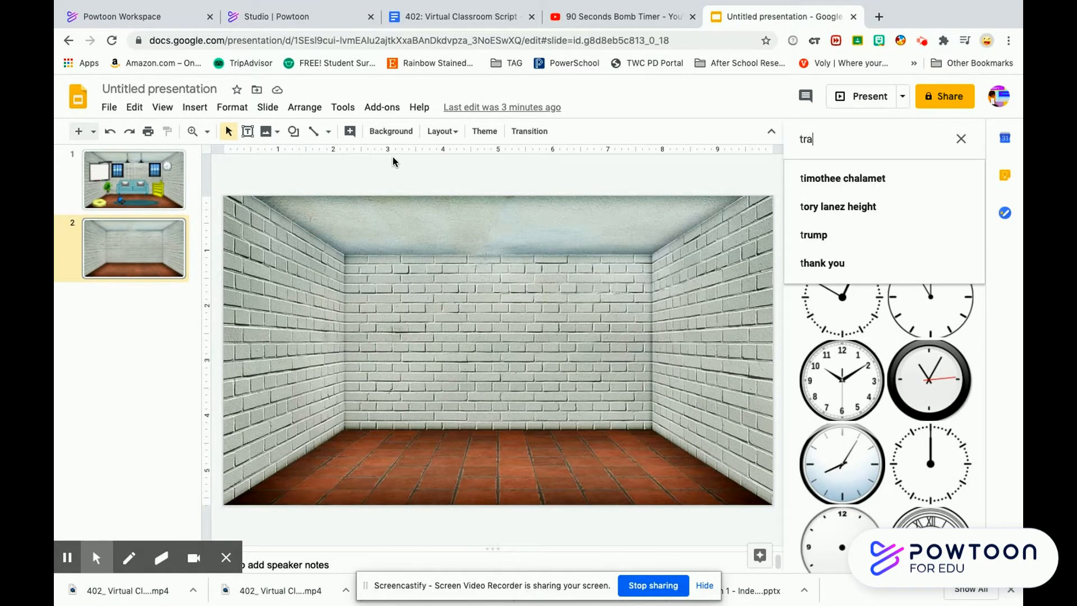
type("nsparent")
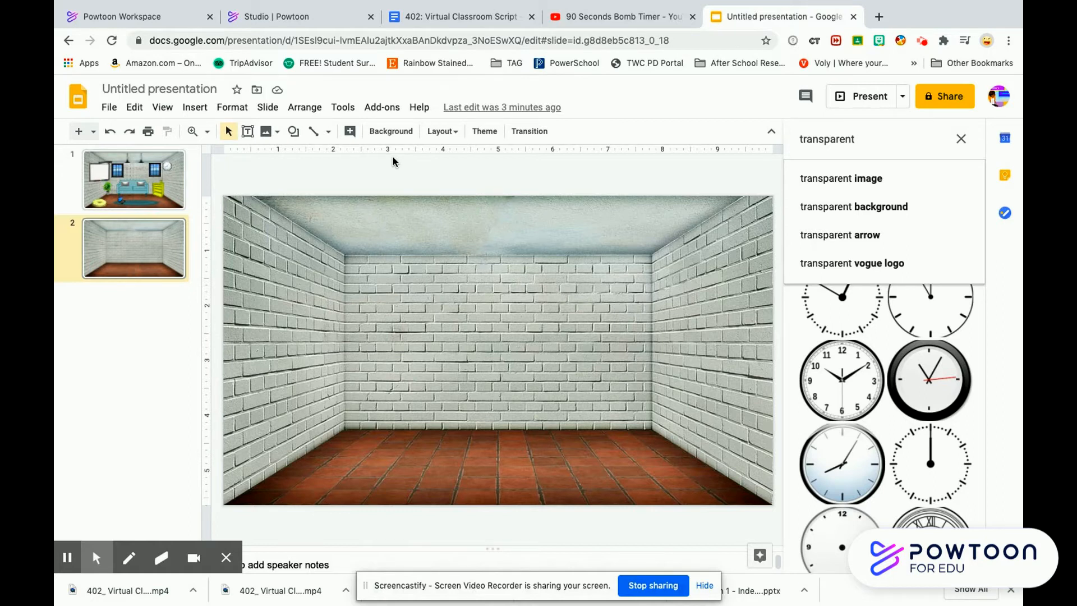
type("couch")
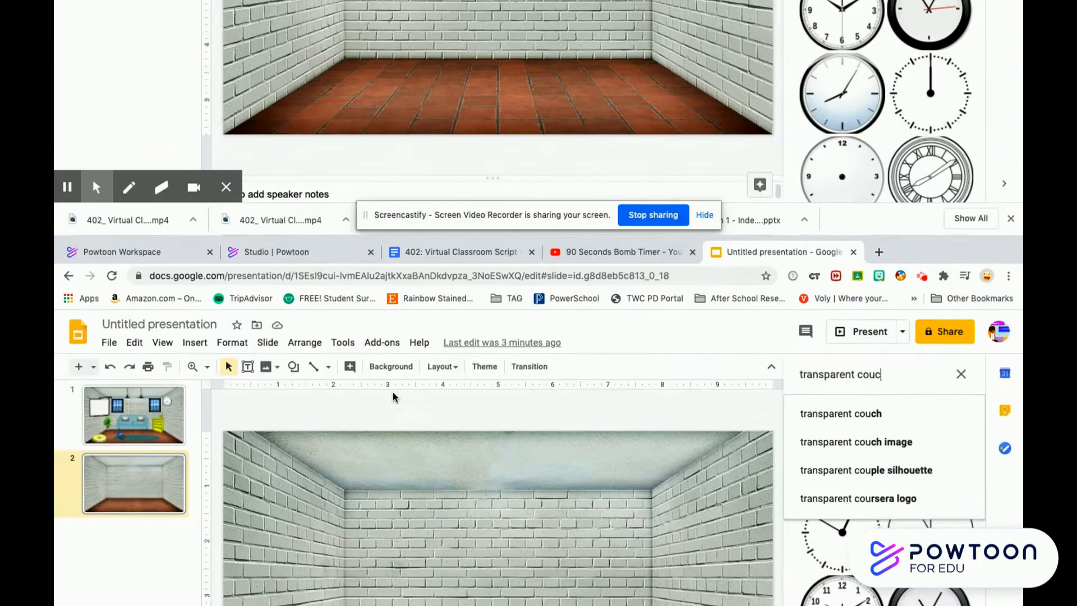
key("Return")
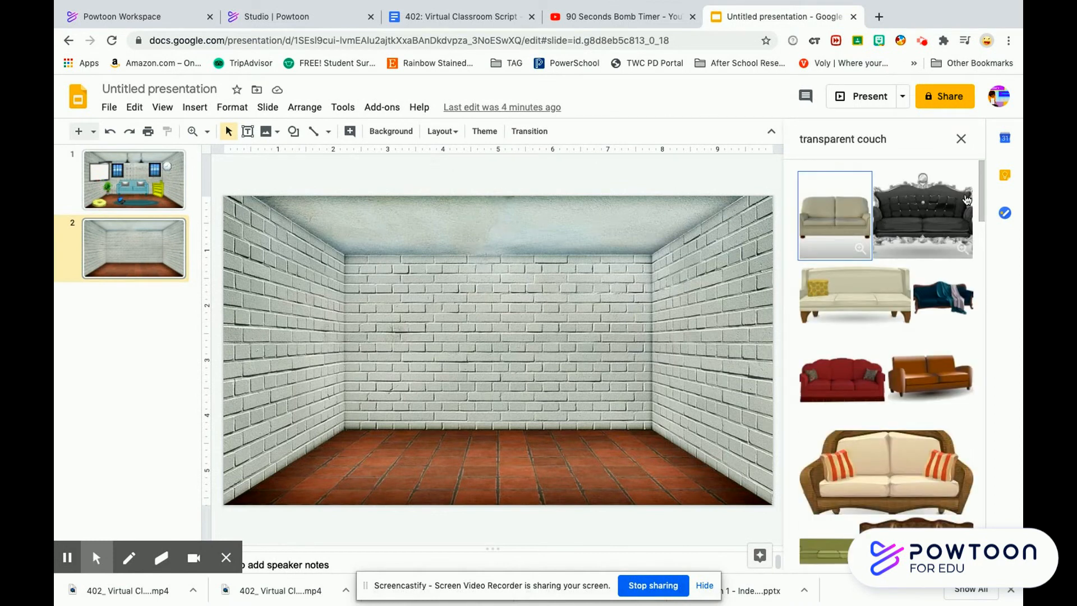
Step: Insert the lime green couch with wooden legs from the image results into slide 2
left_click_drag(981, 197, 990, 492)
left_click(930, 256)
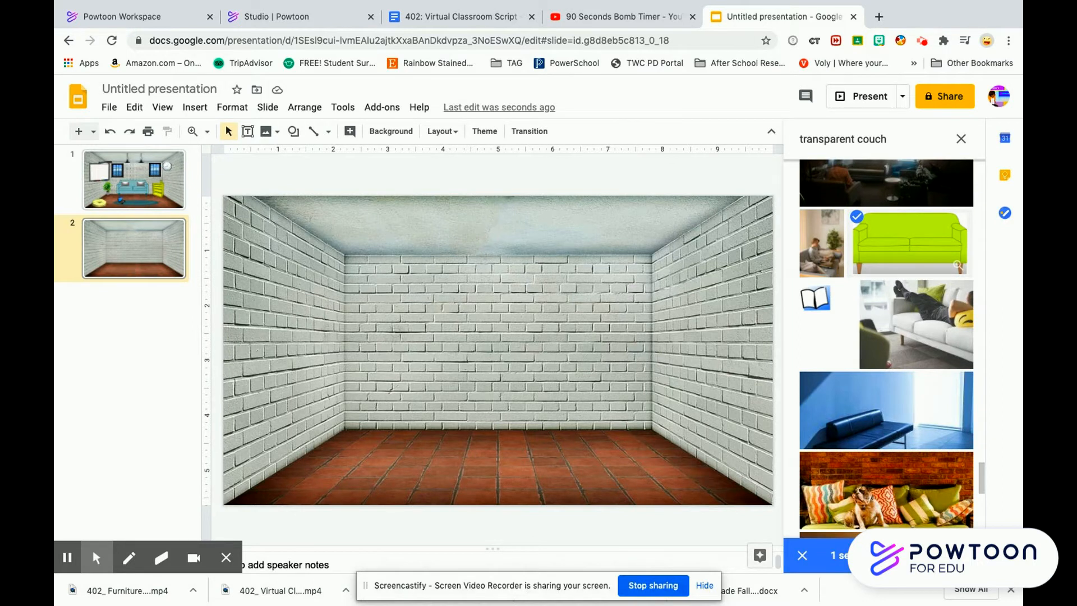
left_click(951, 556)
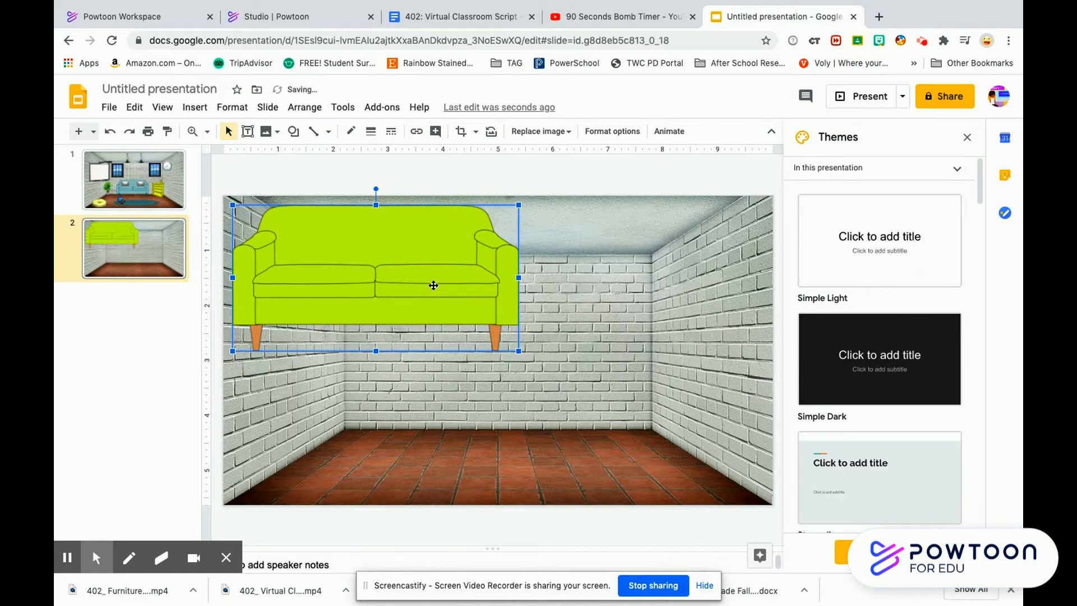
Step: Shrink the green couch and place it against the middle of the back wall, with its legs on the floor
left_click_drag(519, 204, 378, 277)
left_click_drag(316, 305, 496, 383)
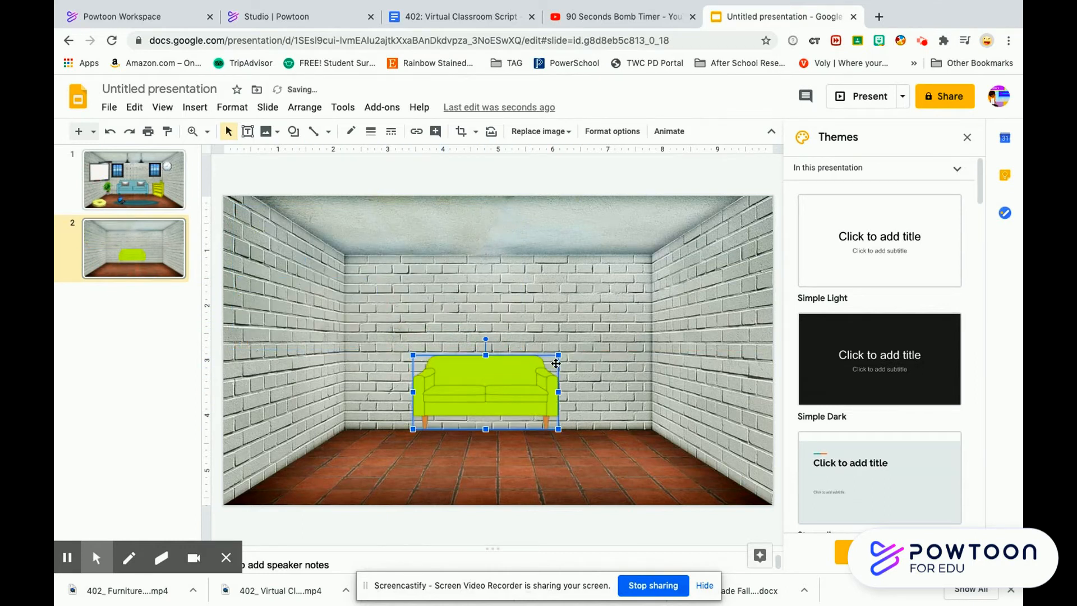
left_click_drag(558, 355, 586, 354)
left_click_drag(410, 338, 432, 352)
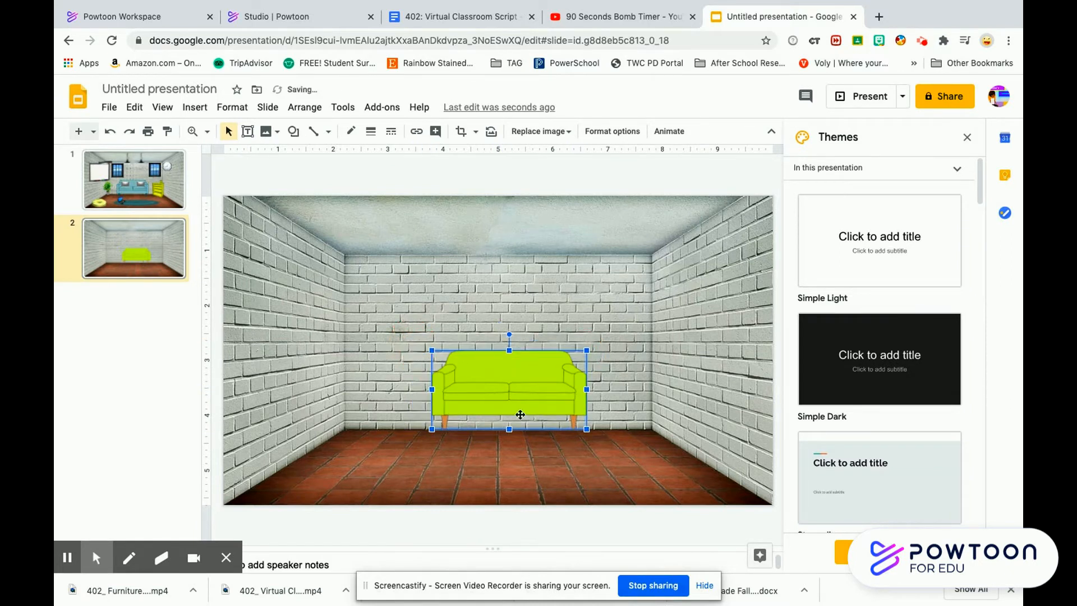
left_click(549, 464)
left_click_drag(522, 395, 520, 402)
left_click(580, 469)
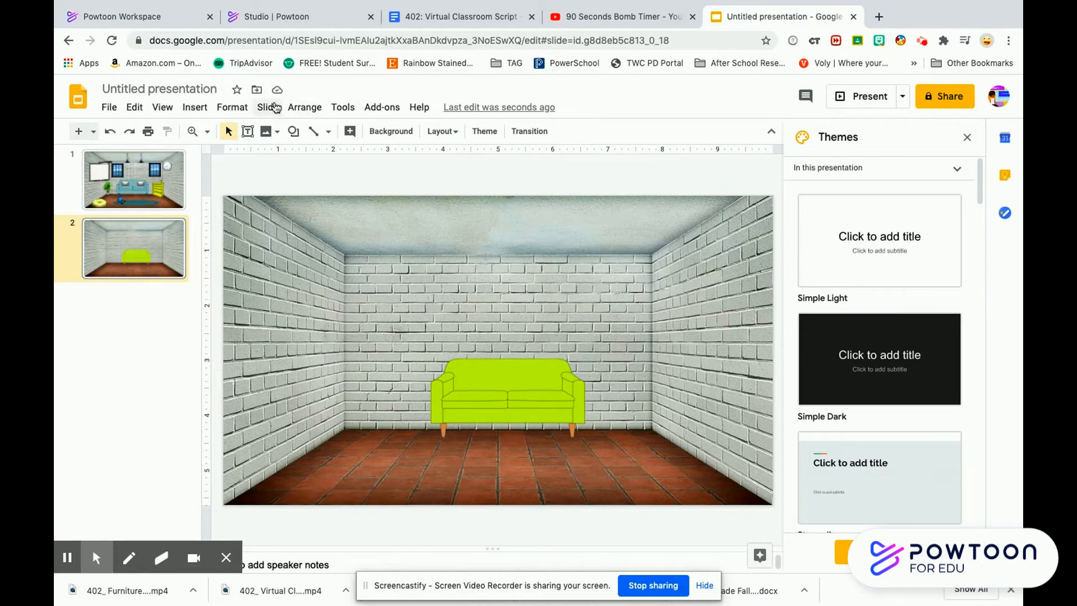
Step: Search the web for "transparent plant" images and insert the leafy green plant in the grey pot
left_click(205, 111)
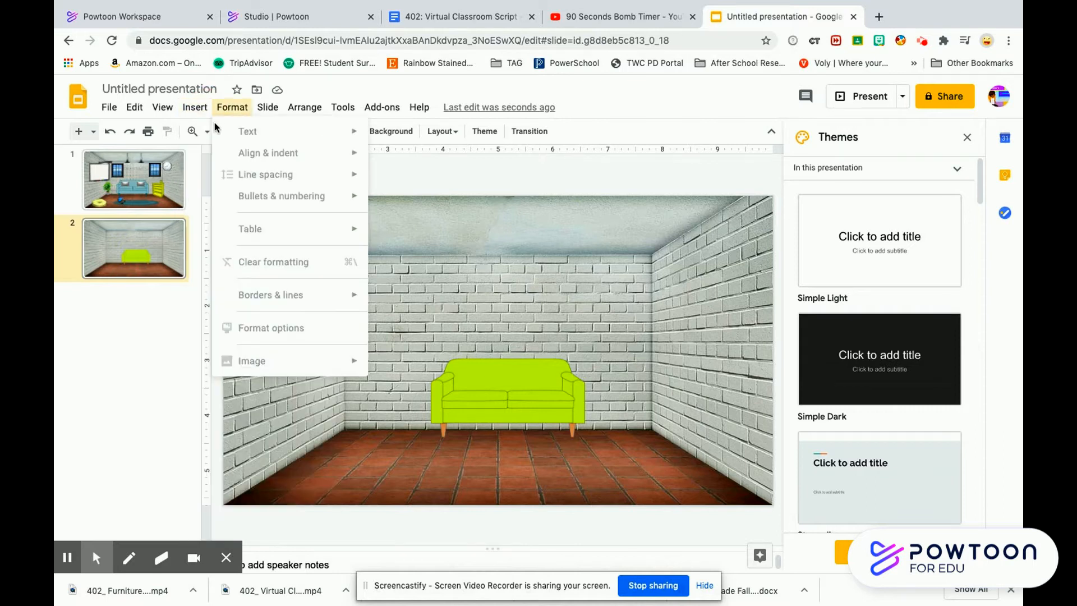
mouse_move(222, 136)
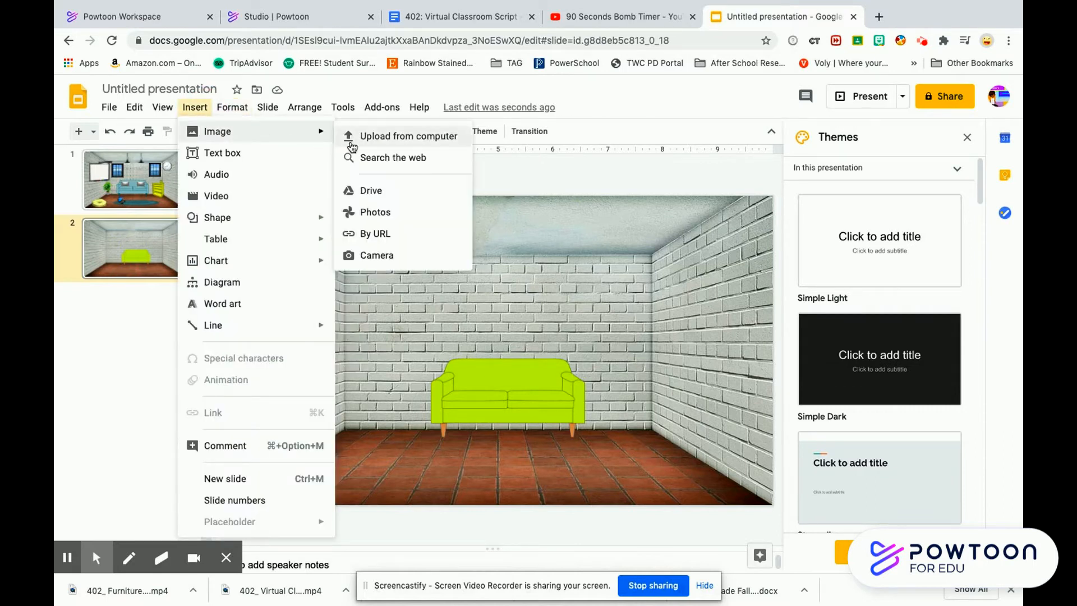
left_click(374, 158)
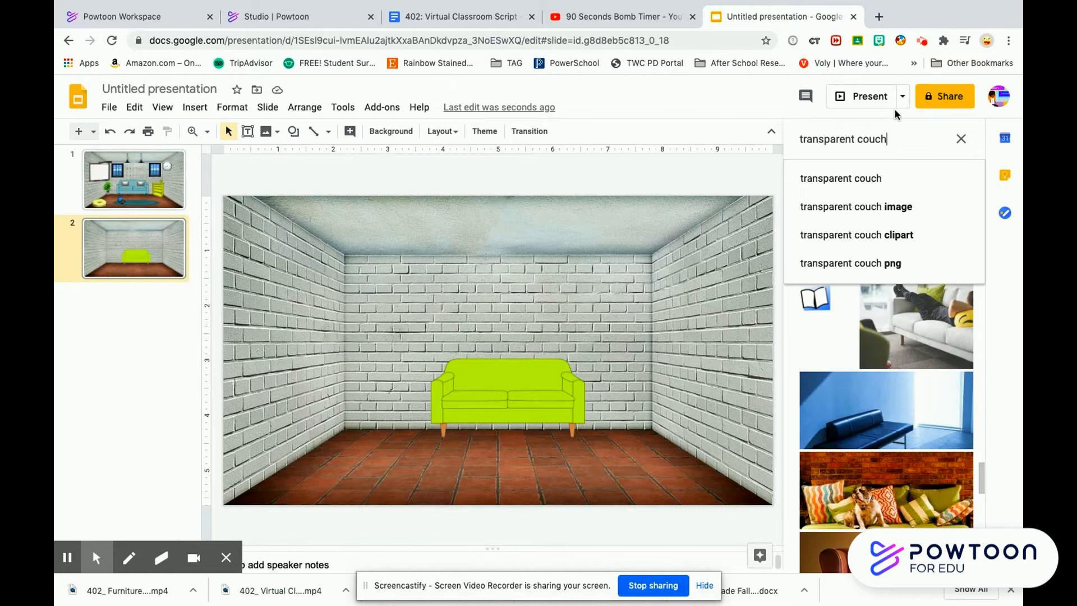
key("BackSpace")
key("BackSpace")
key("BackSpace")
key("BackSpace")
key("BackSpace")
type("plant")
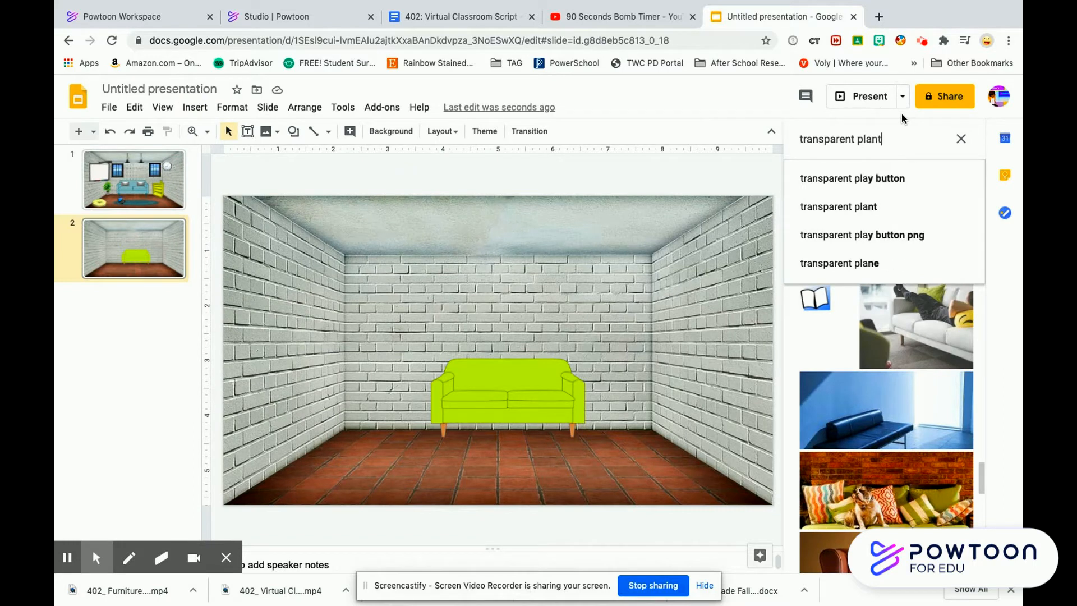
key("Return")
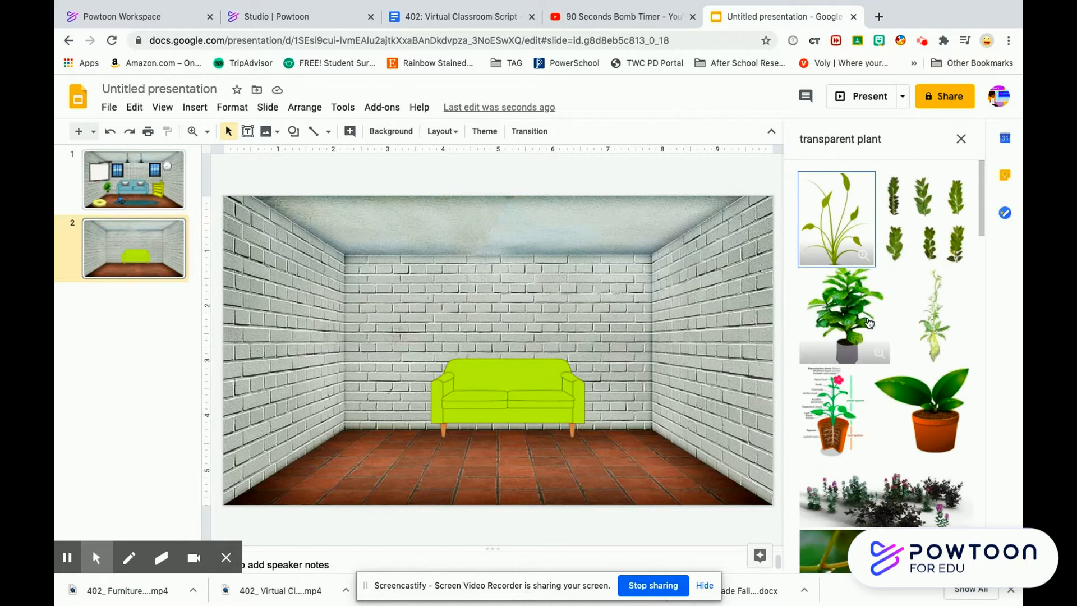
left_click(847, 314)
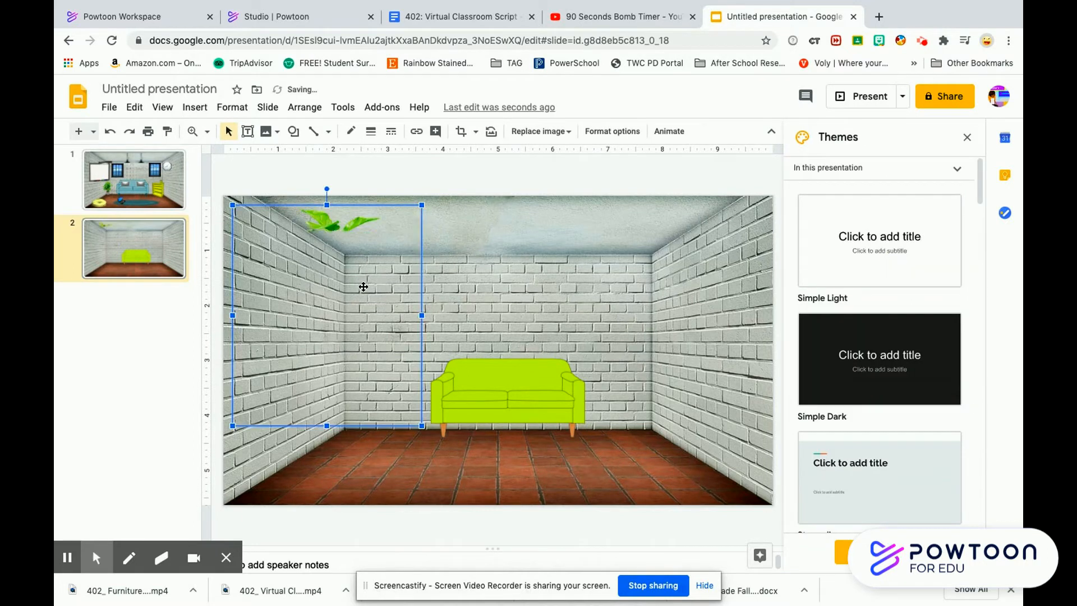
Step: Scale down the potted plant and stand it in the room's back corner beside the couch's left end
left_click_drag(422, 205, 341, 300)
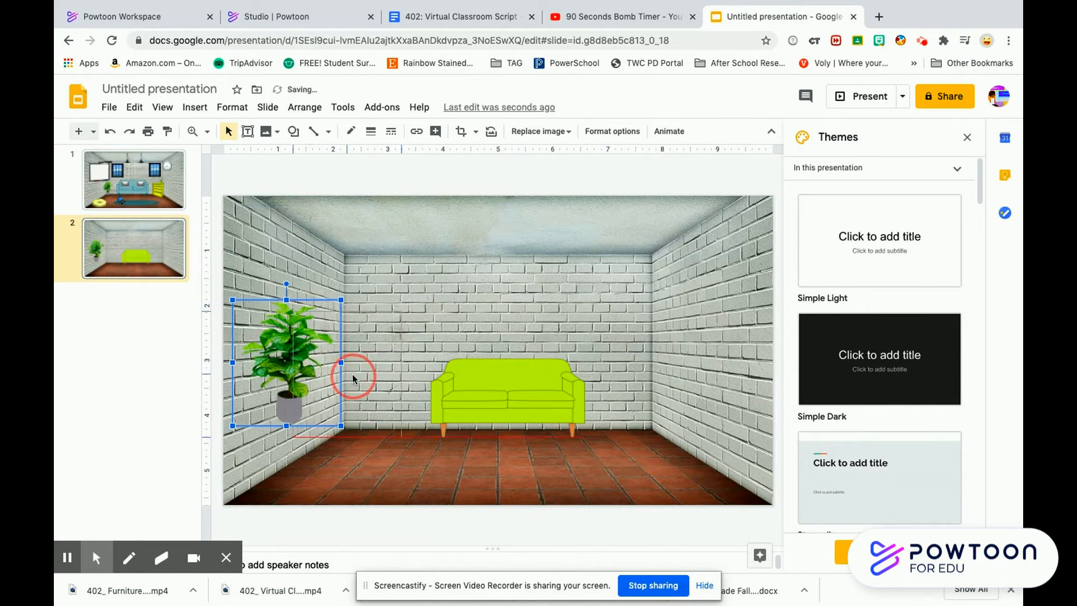
left_click_drag(286, 366, 357, 377)
left_click_drag(363, 397, 361, 407)
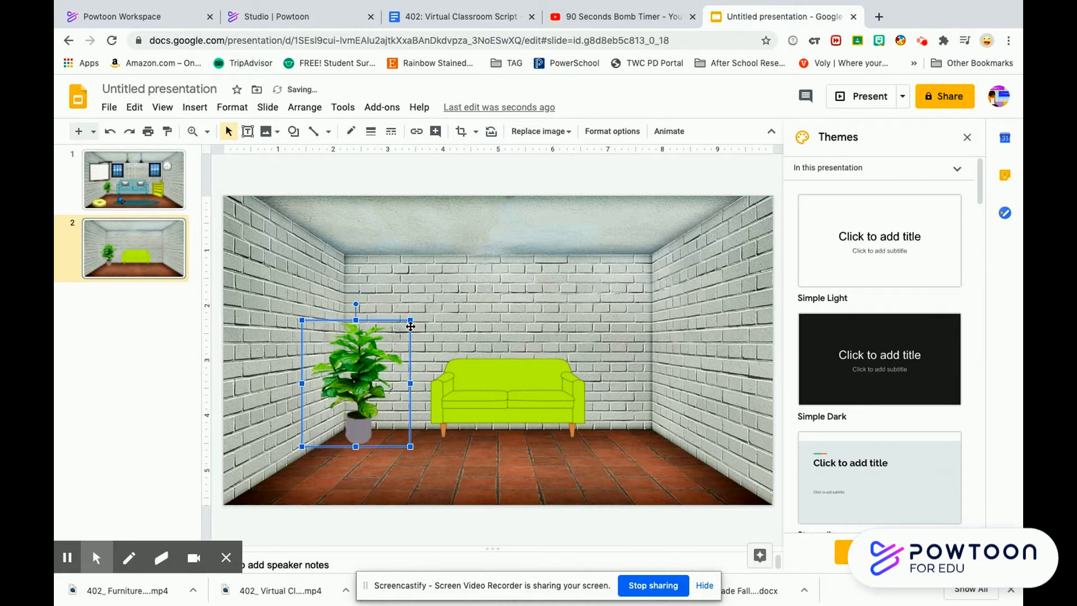
left_click_drag(411, 320, 392, 341)
left_click(433, 453)
left_click_drag(352, 429, 351, 420)
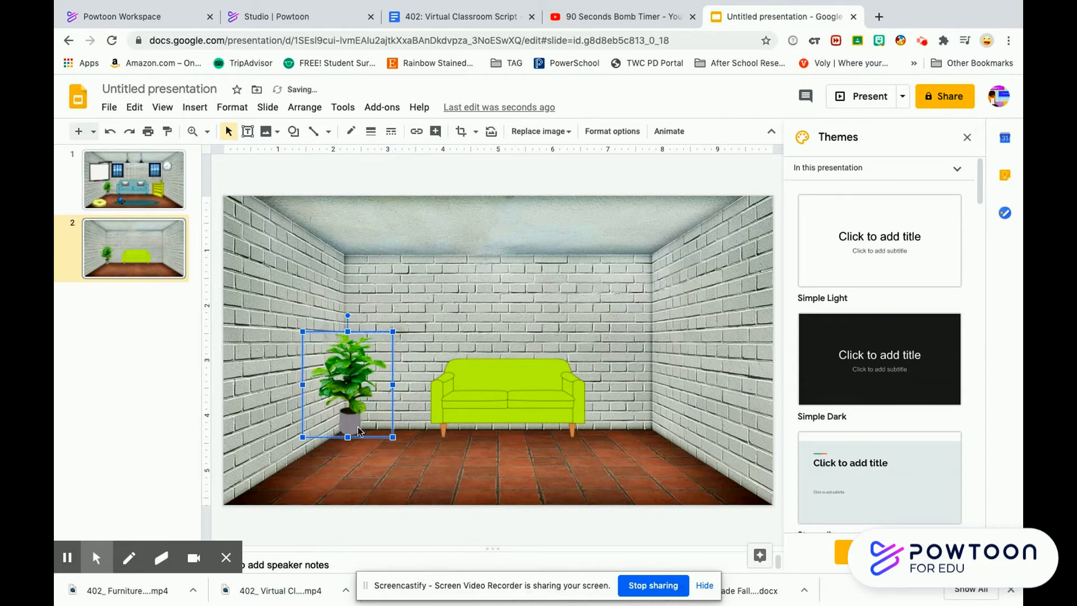
left_click(386, 464)
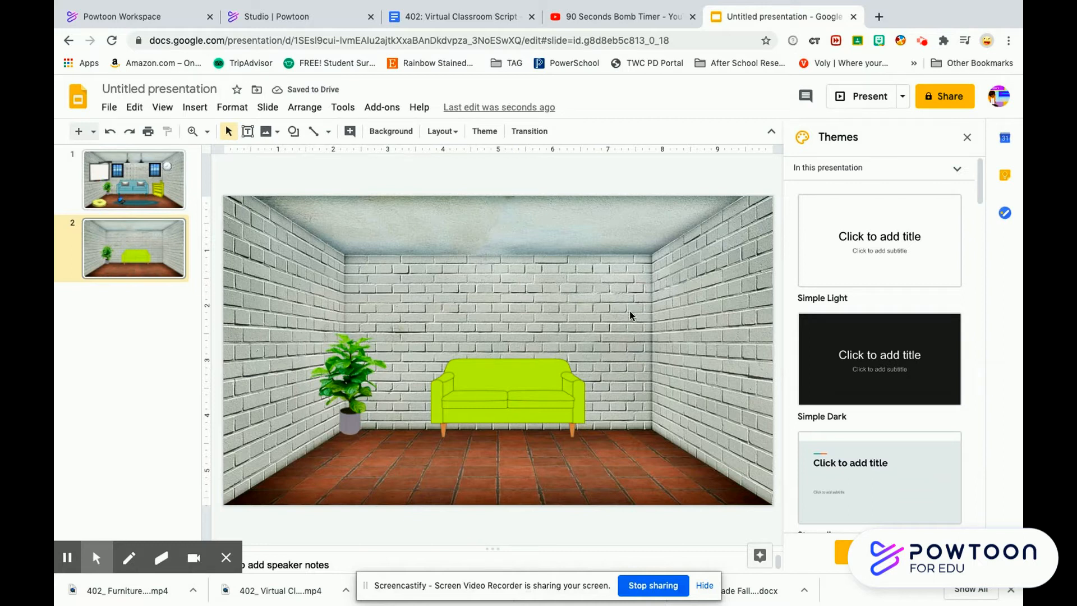
Step: Search the web for "transparent whiteboard" images to insert on slide 2
left_click(205, 113)
mouse_move(315, 135)
left_click(354, 158)
key("BackSpace")
key("BackSpace")
key("BackSpace")
key("BackSpace")
key("BackSpace")
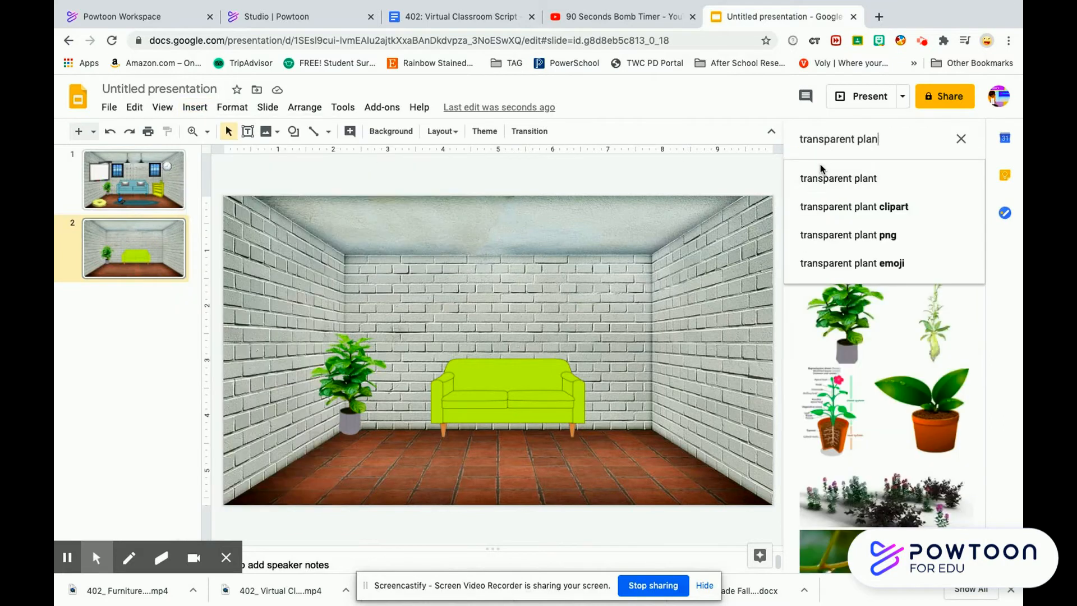
type("white")
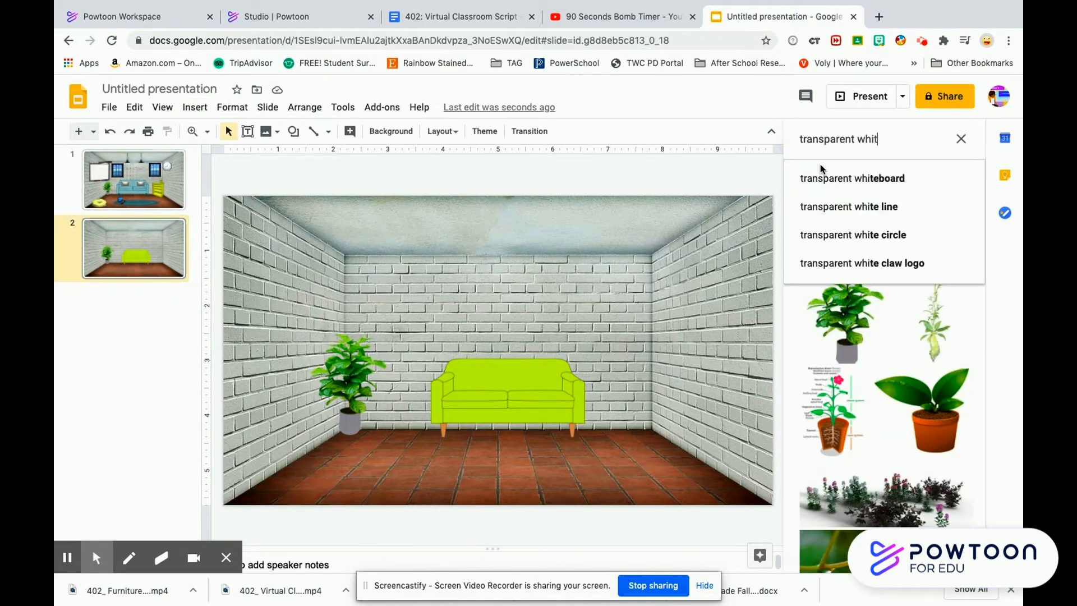
left_click(850, 178)
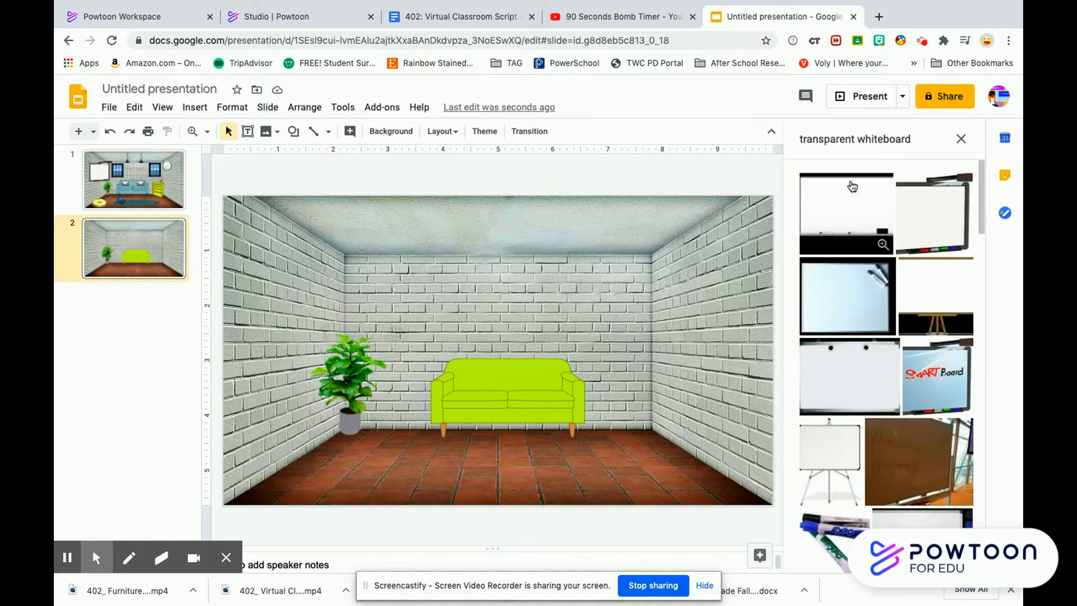
Step: Insert the black-framed whiteboard with coloured markers along its lower edge from the image results
left_click(944, 227)
mouse_move(951, 592)
left_click(952, 593)
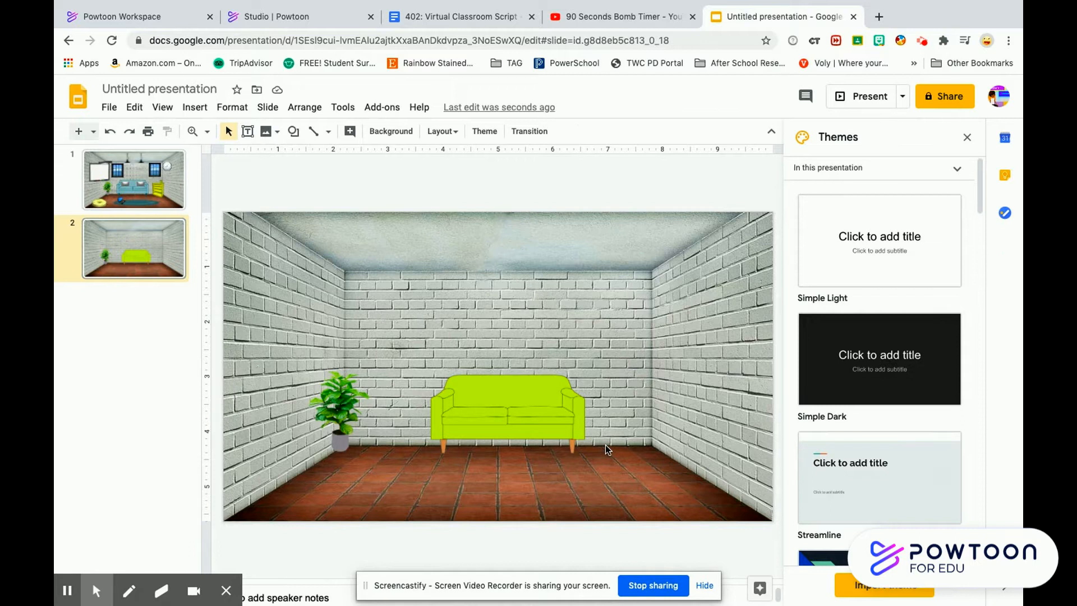
Step: Scale down the whiteboard and hang it on the room's left wall above the potted plant
left_click_drag(526, 344, 341, 362)
left_click_drag(440, 243, 355, 292)
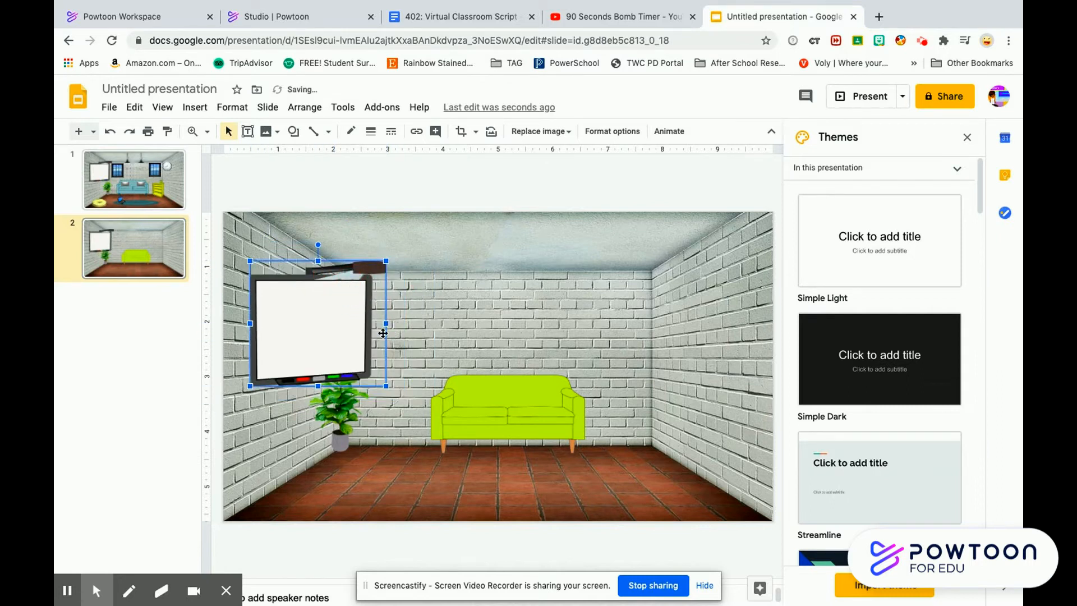
left_click_drag(383, 386, 355, 367)
left_click(486, 485)
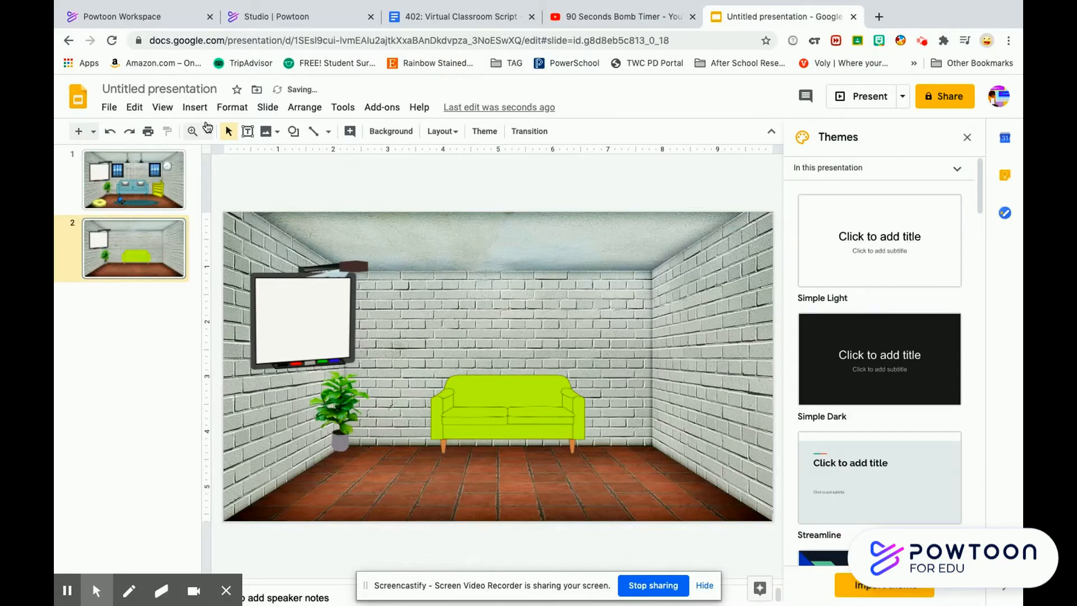
Step: Search the web for "transparent bean bag" images and insert the dark blue bean bag
left_click(195, 107)
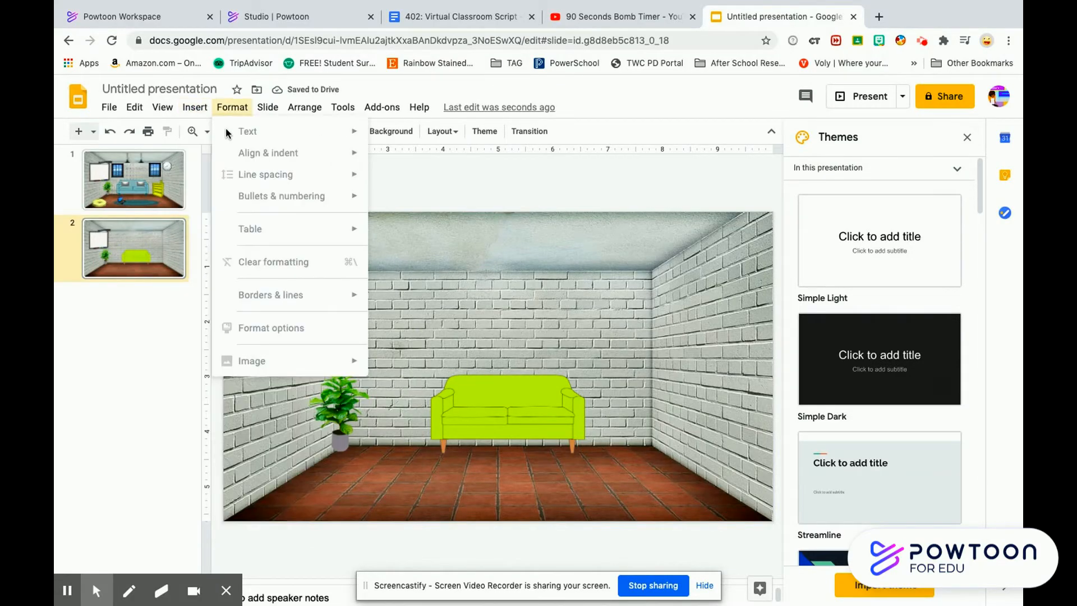
mouse_move(285, 142)
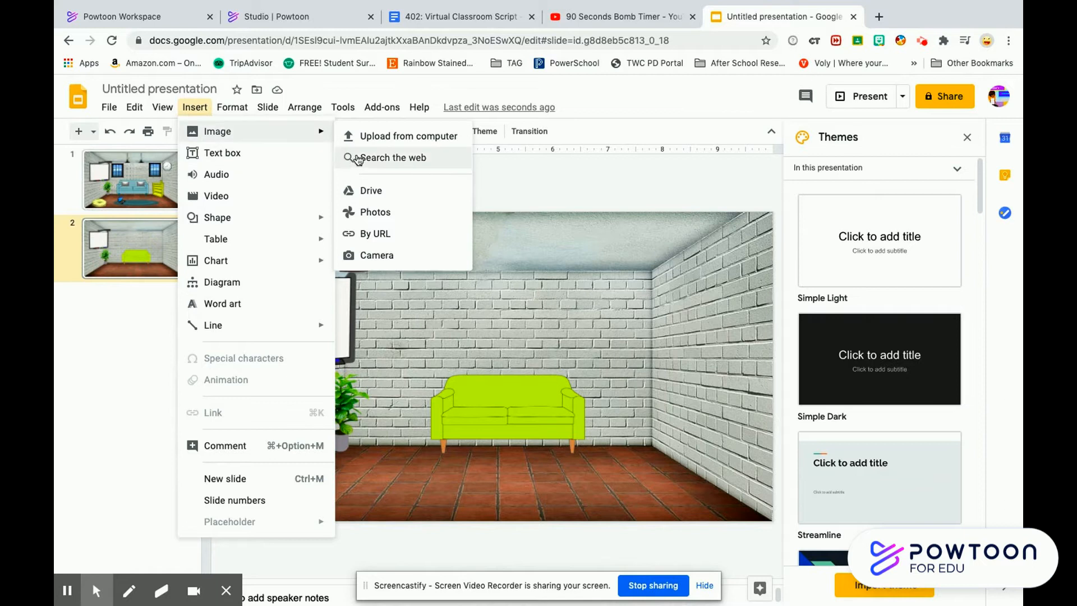
left_click(358, 157)
key("BackSpace")
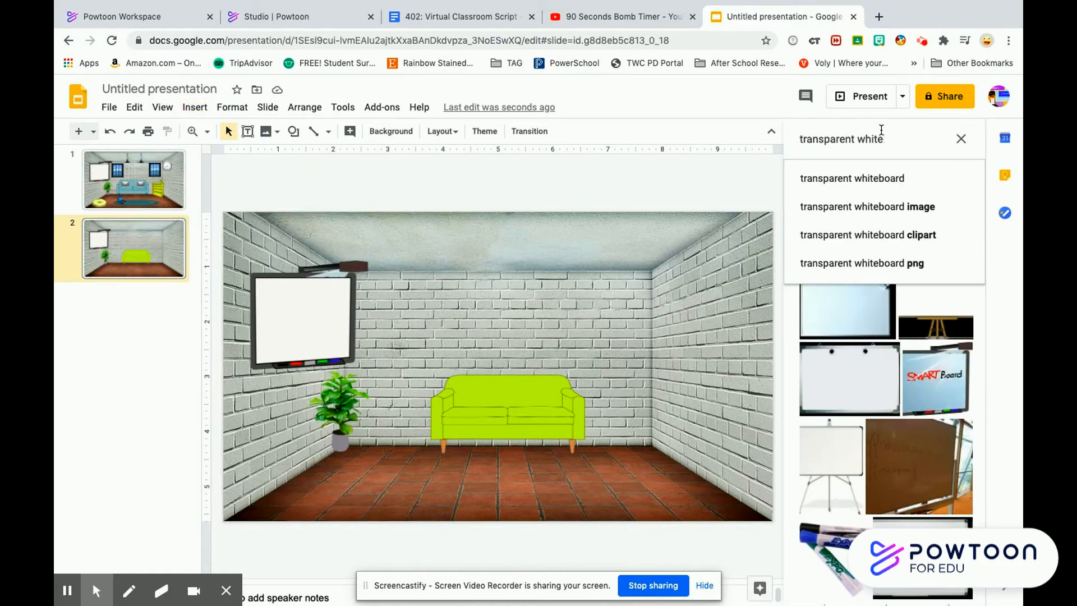
key("BackSpace")
key("BackSpace")
key("BackSpace")
type("bean")
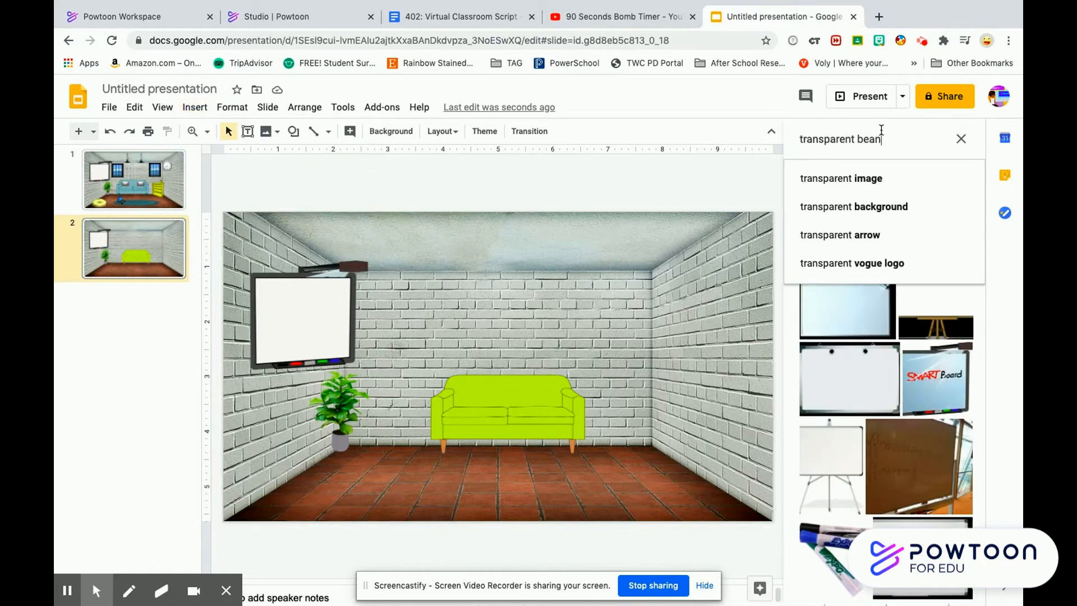
type(" bag")
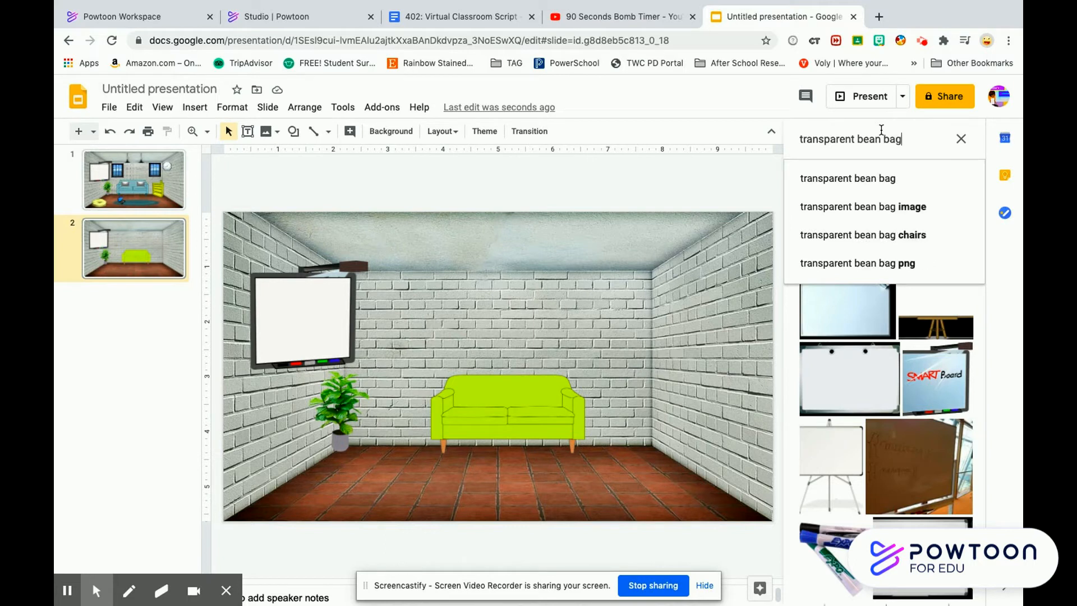
key("Return")
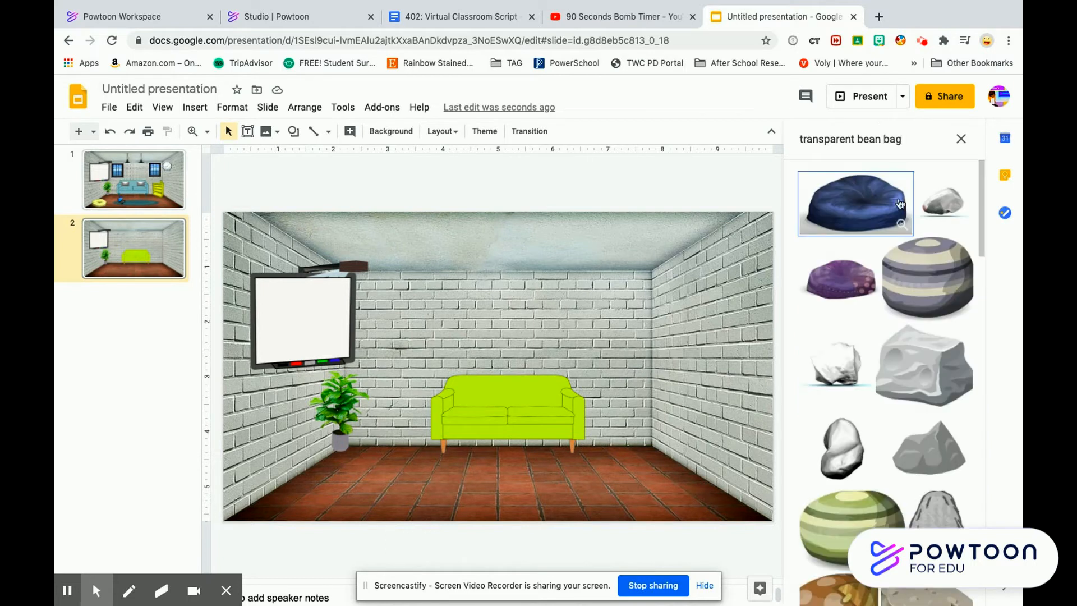
left_click(853, 219)
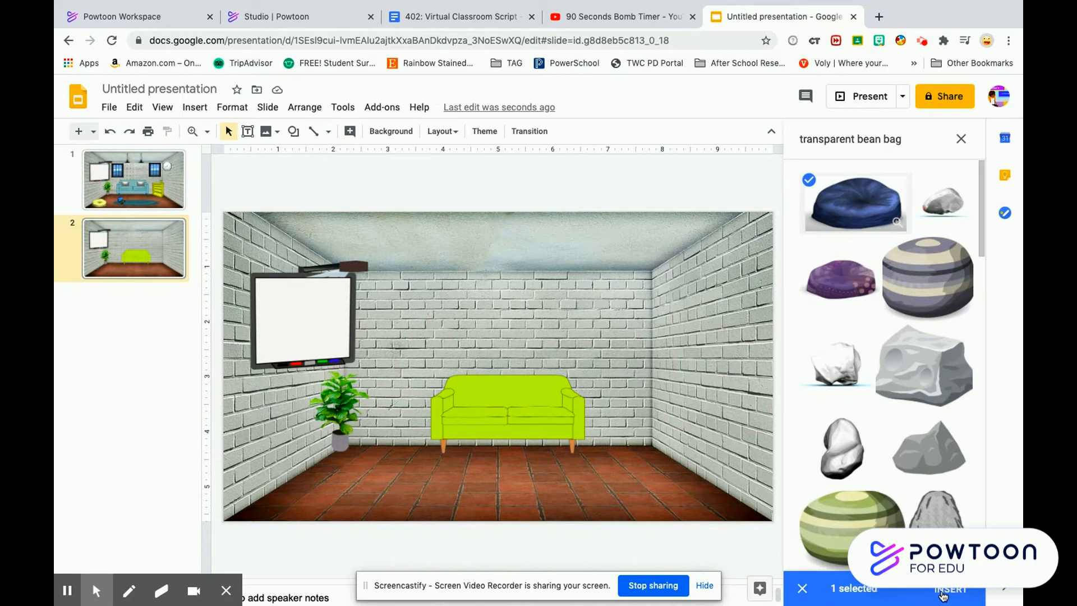
left_click(943, 593)
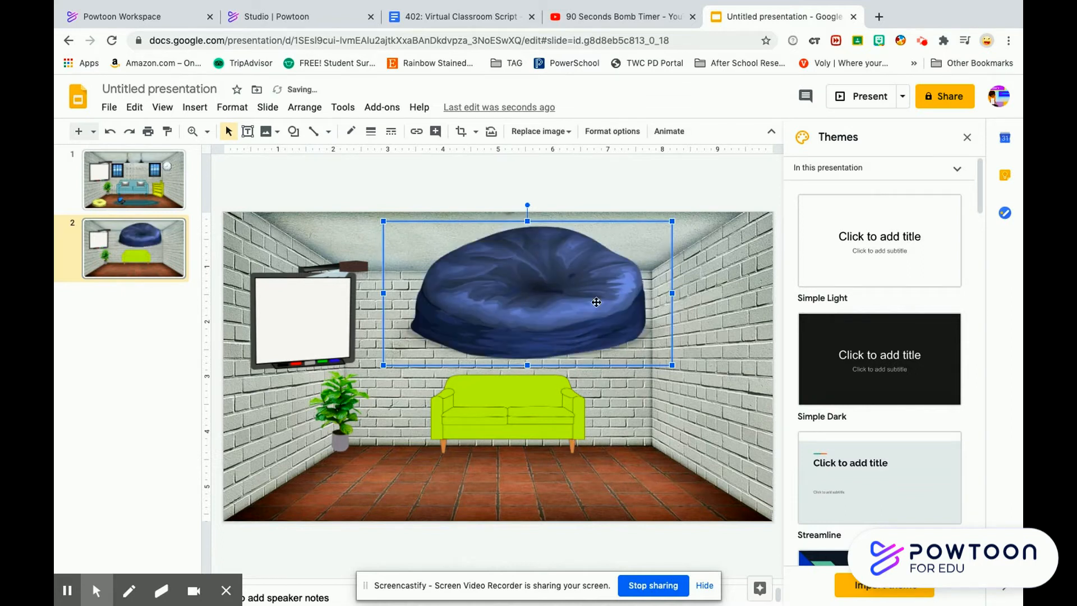
Step: Scale down the blue bean bag and place it on the floor in the room's front left corner
left_click_drag(669, 223, 495, 330)
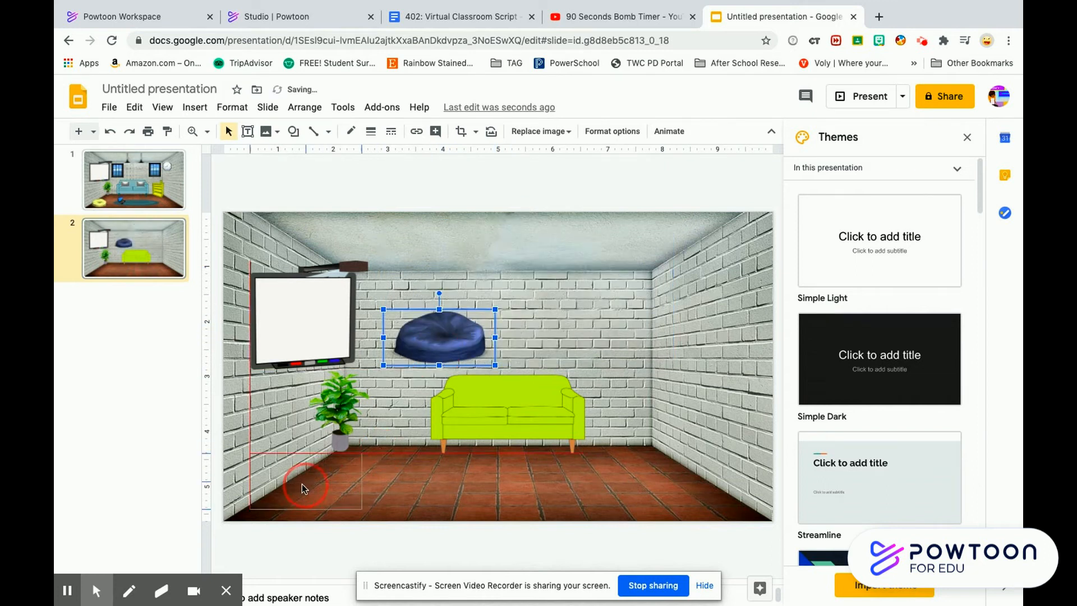
left_click(297, 497)
left_click_drag(298, 497, 297, 497)
left_click(445, 484)
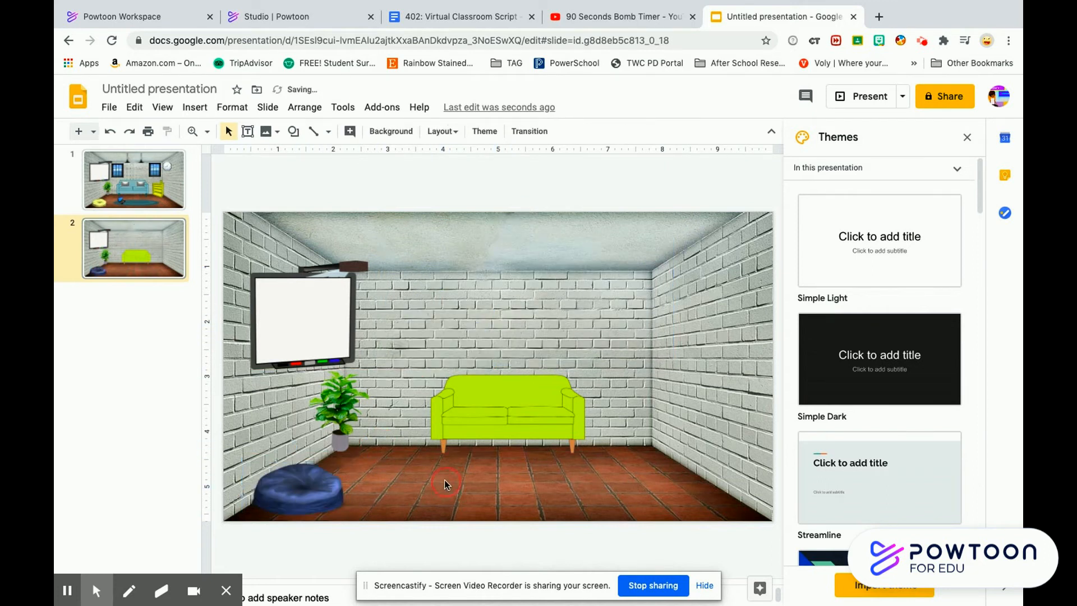
Step: Search the web for "transparent bookshelf" images and insert the empty yellow wooden bookshelf
left_click(195, 106)
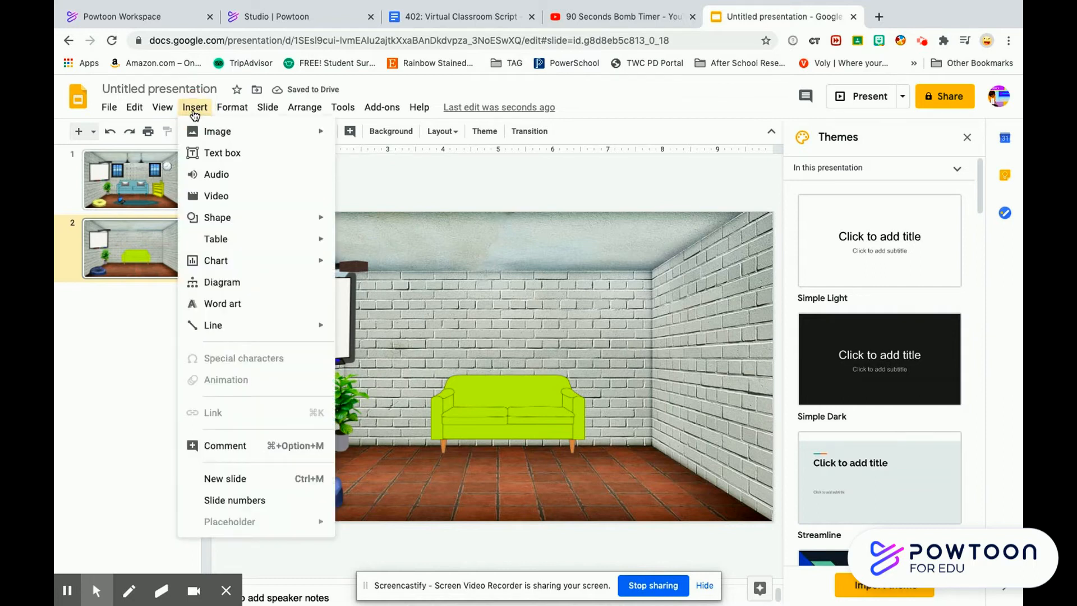
mouse_move(259, 133)
left_click(393, 157)
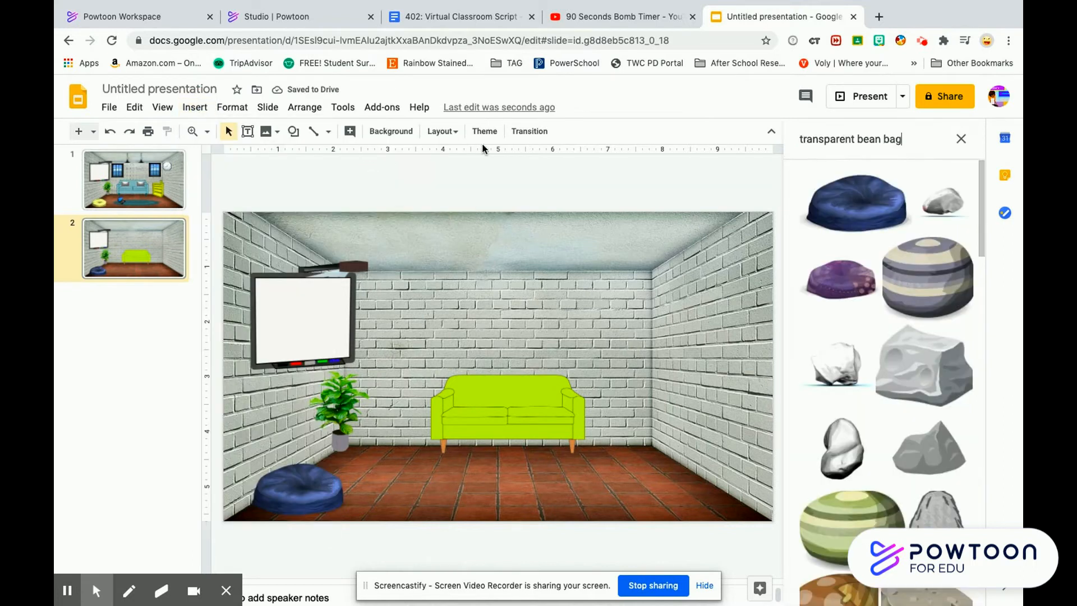
key("BackSpace")
key("BackSpace")
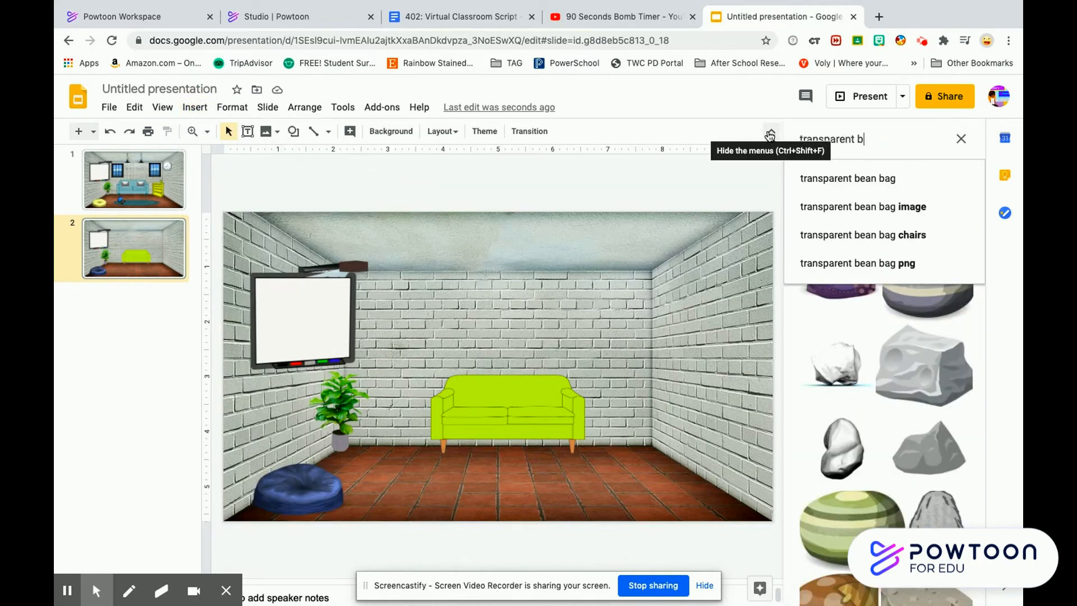
type("ookshelf")
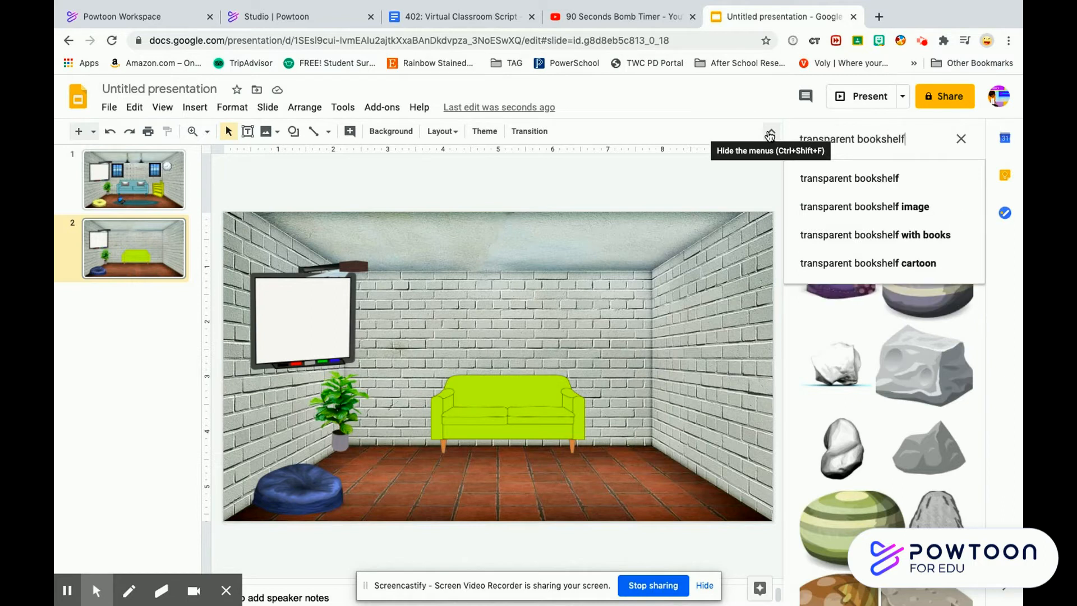
key("Return")
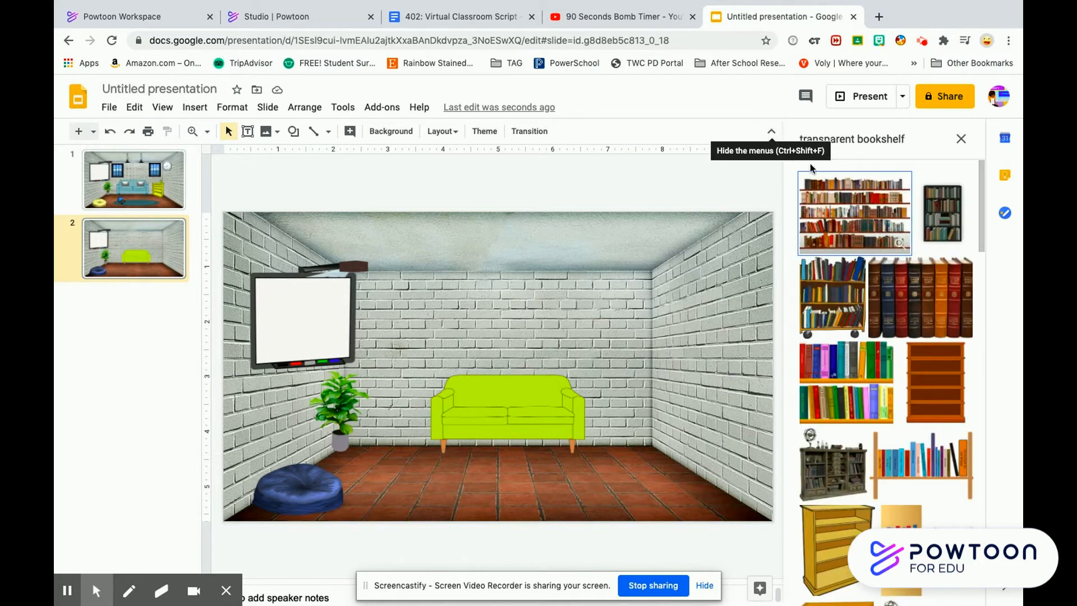
left_click(842, 549)
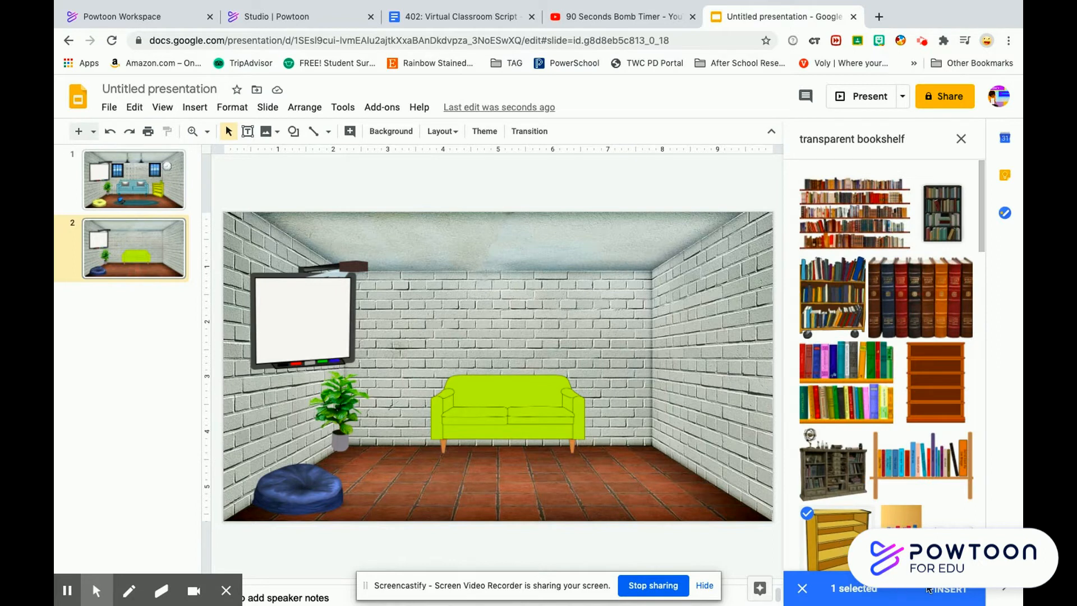
left_click(949, 590)
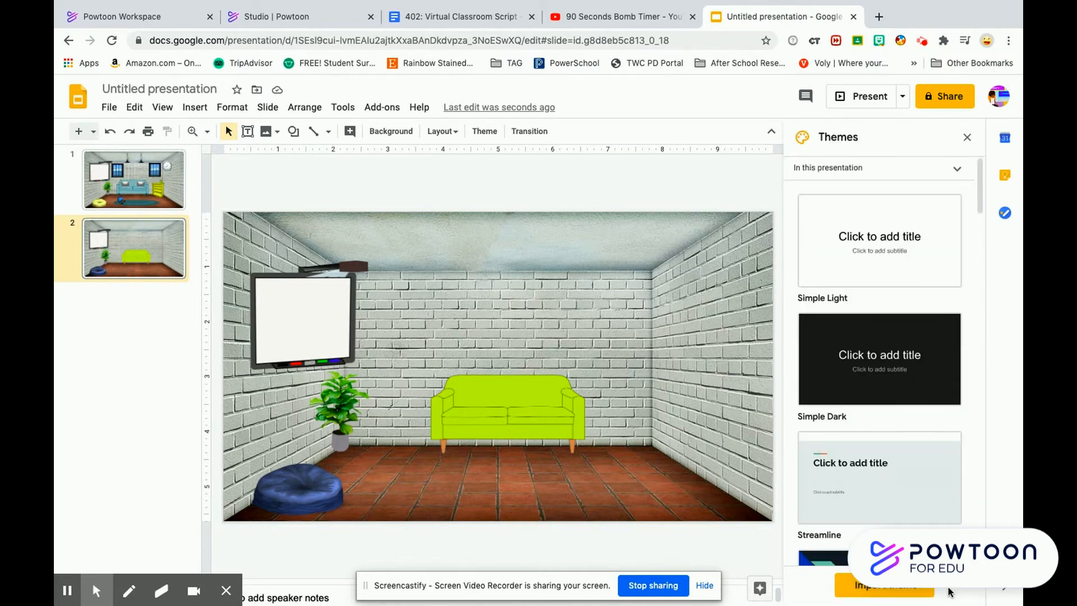
Step: Flip the bookshelf horizontally and stand it, scaled down, on the floor beside the couch's right end
left_click_drag(700, 332, 662, 419)
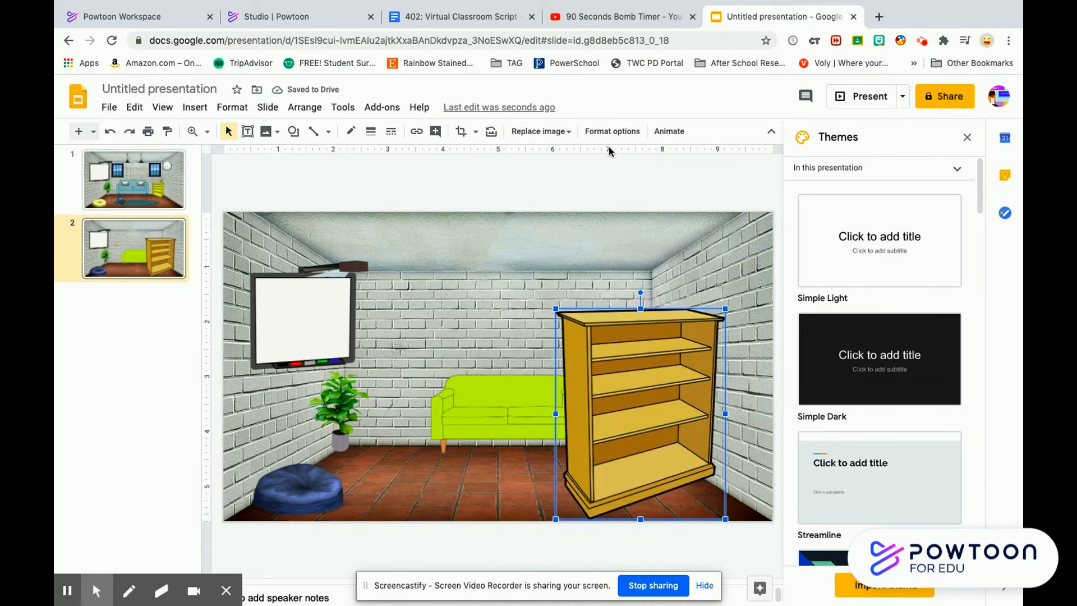
left_click(609, 131)
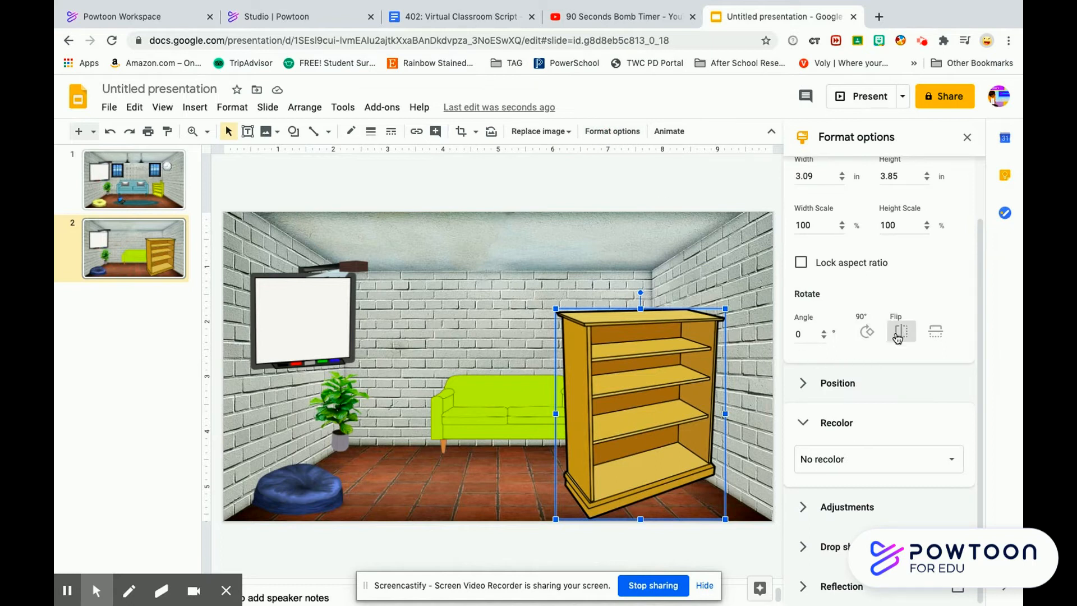
left_click(900, 335)
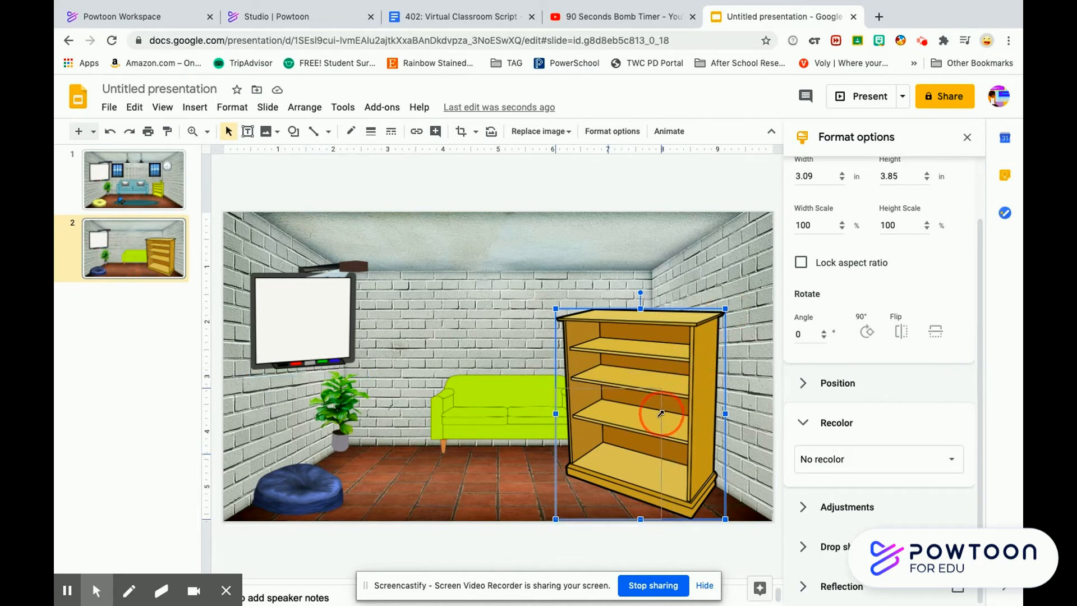
left_click_drag(660, 413, 660, 414)
left_click_drag(606, 439, 669, 391)
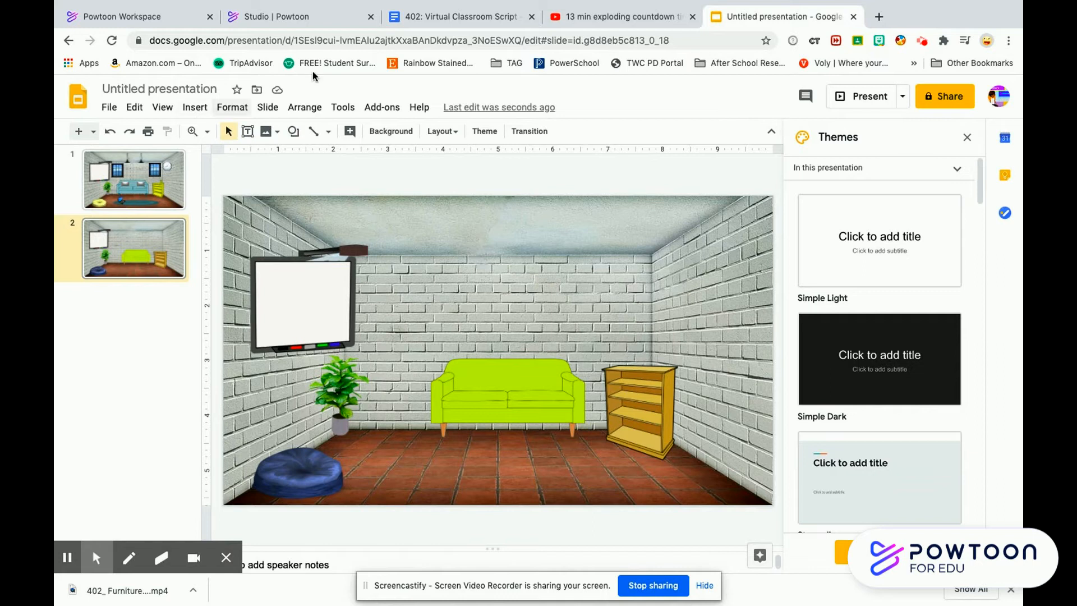
Step: Search the web for "transparent window" images and insert the dark-framed window with the sea view
left_click(195, 107)
mouse_move(224, 131)
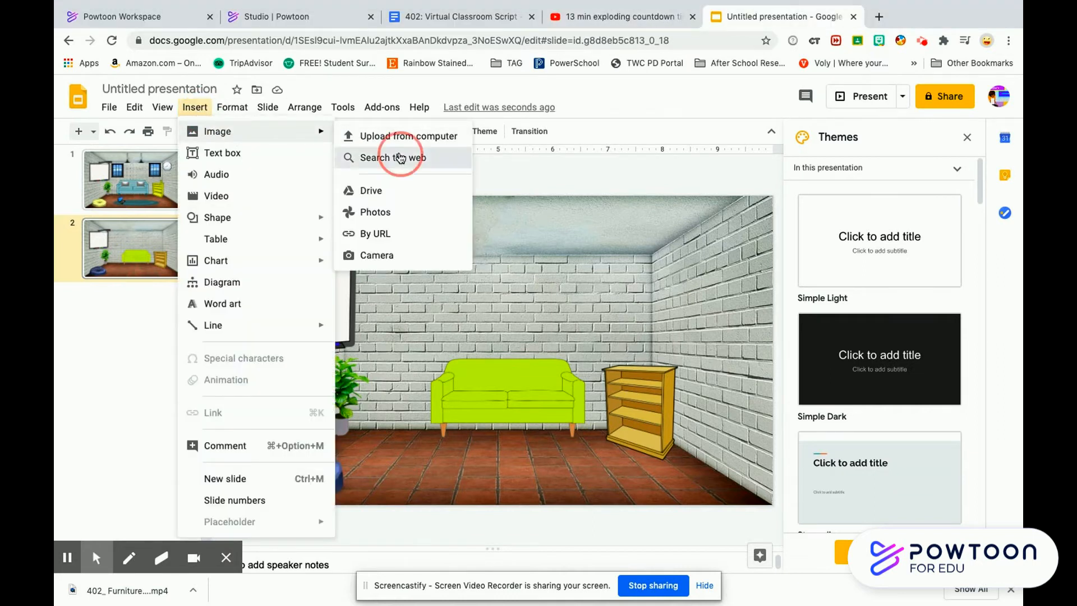
left_click(395, 157)
left_click(858, 141)
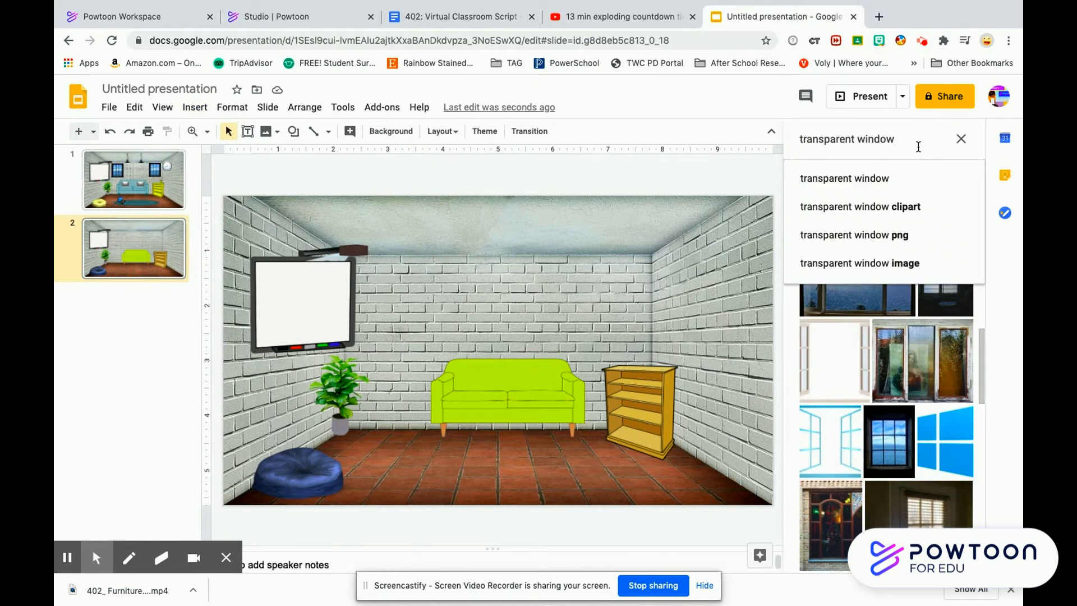
key("Return")
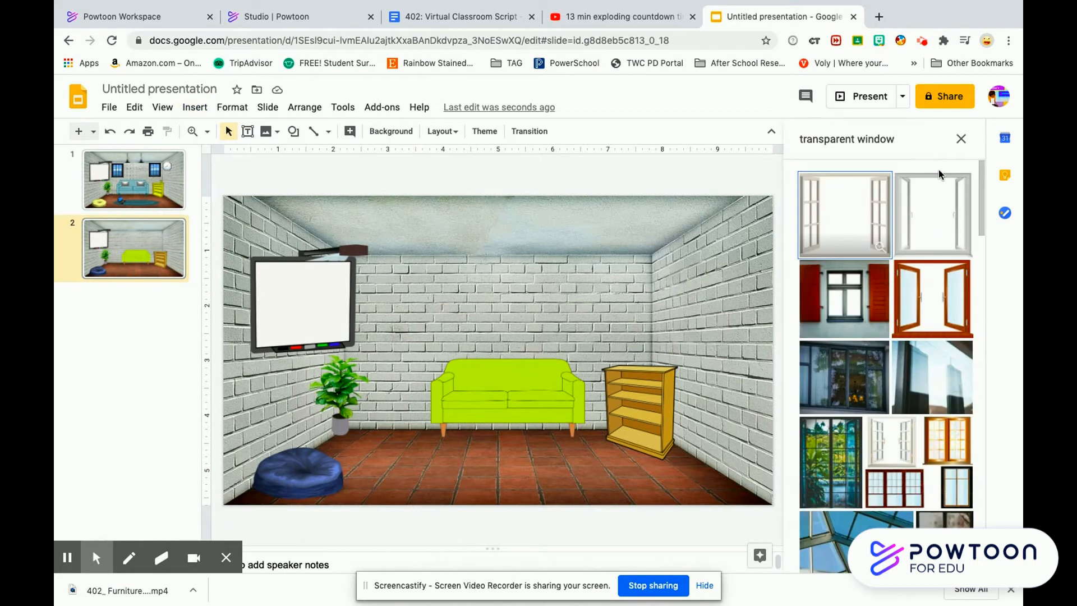
left_click_drag(977, 190, 997, 372)
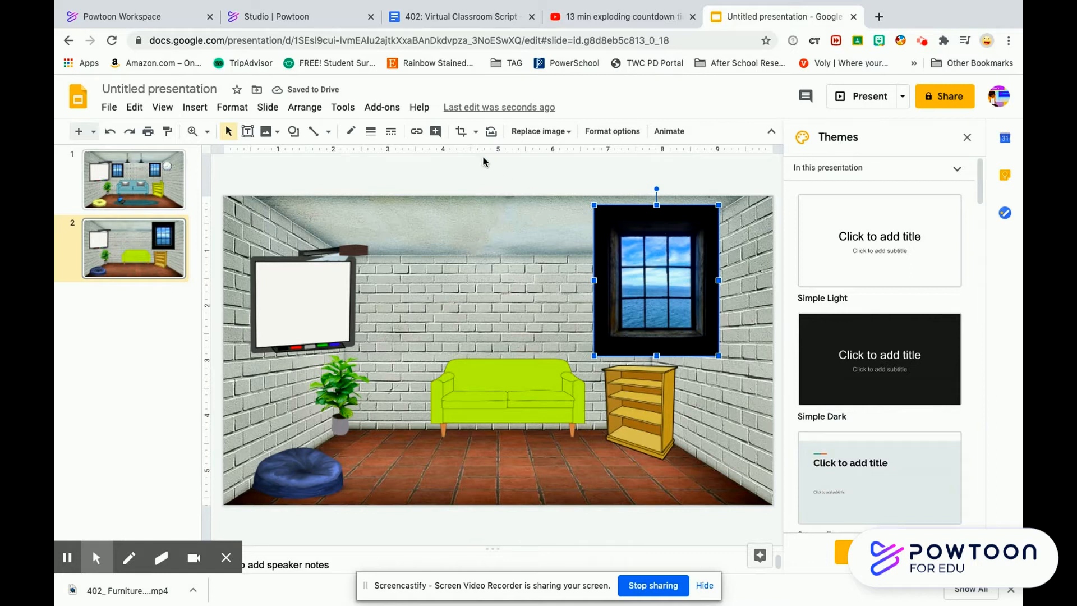
Step: Crop the black border off all four sides of the window image, down to its frame
left_click(463, 137)
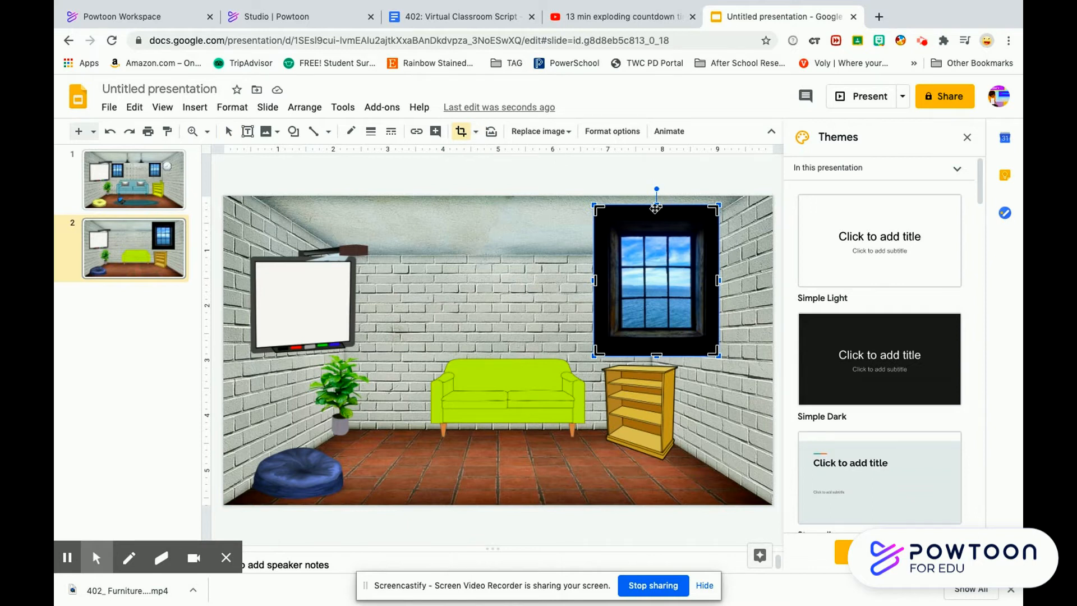
left_click_drag(656, 206, 657, 222)
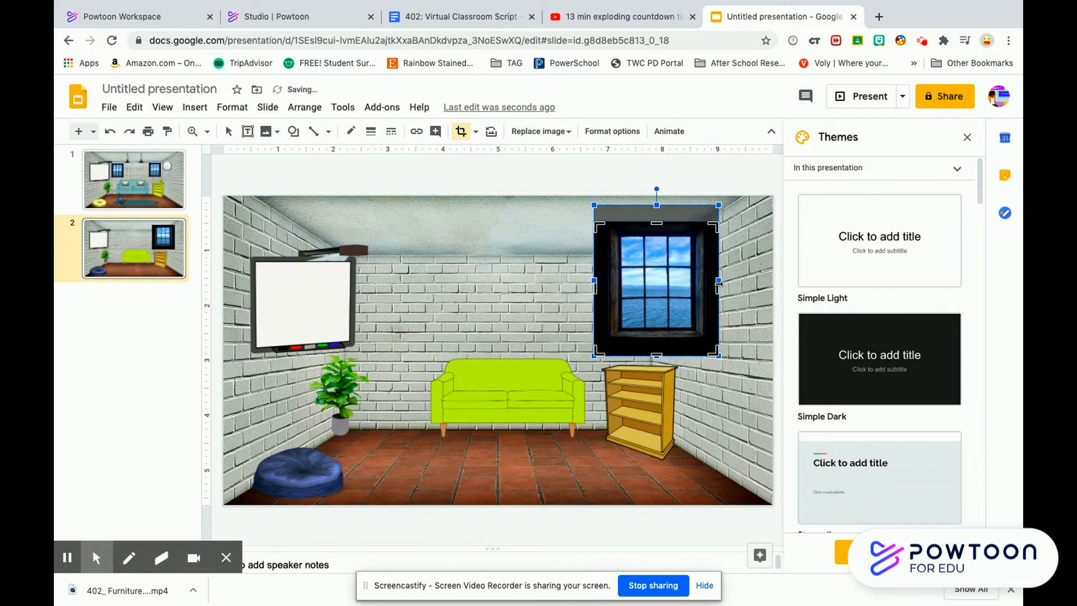
left_click_drag(718, 287, 706, 289)
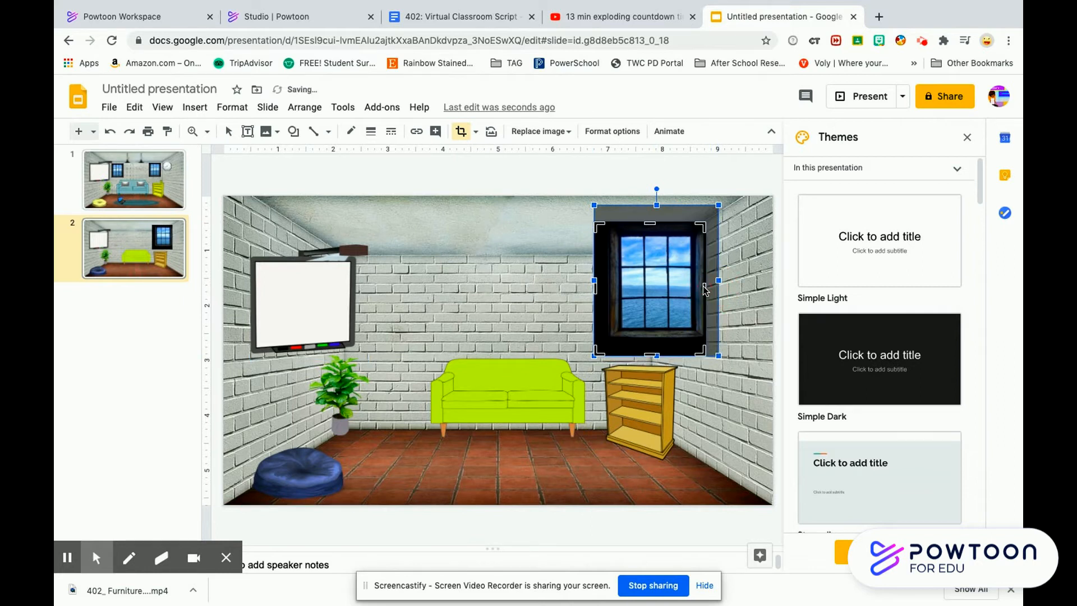
left_click_drag(594, 289, 607, 289)
left_click_drag(657, 356, 649, 338)
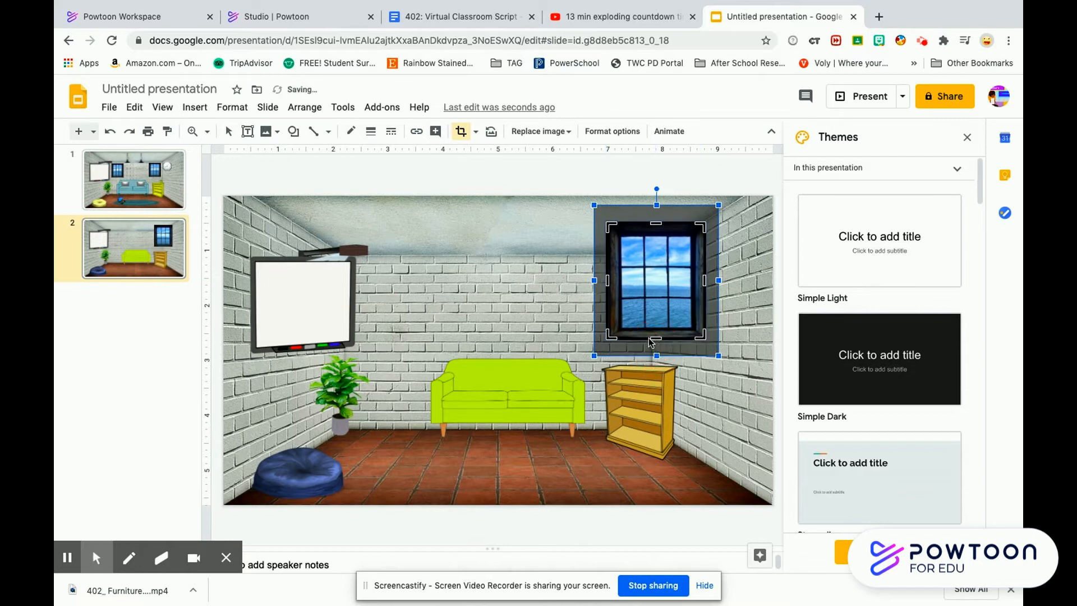
left_click_drag(654, 224, 654, 228)
left_click(547, 254)
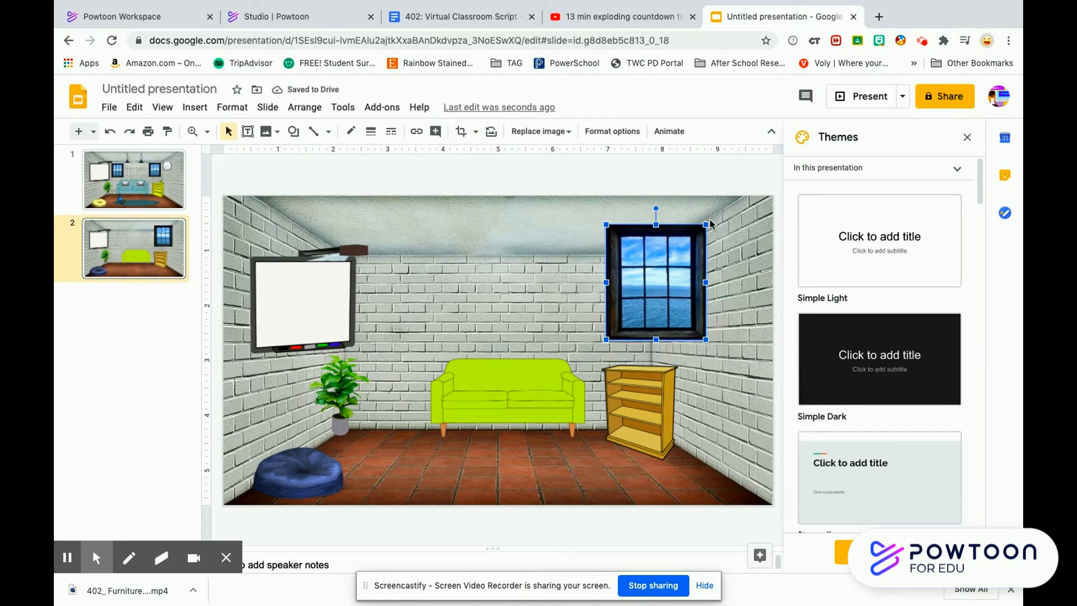
Step: Scale down the cropped window and place it on the back wall above the gap between couch and bookshelf
left_click_drag(707, 223, 669, 266)
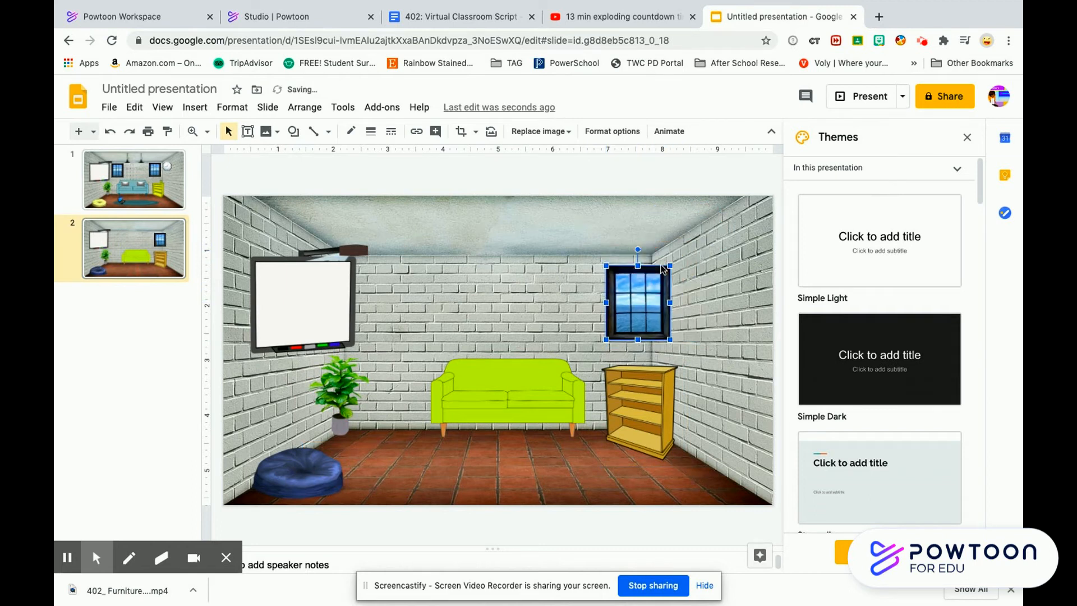
left_click_drag(637, 299, 607, 291)
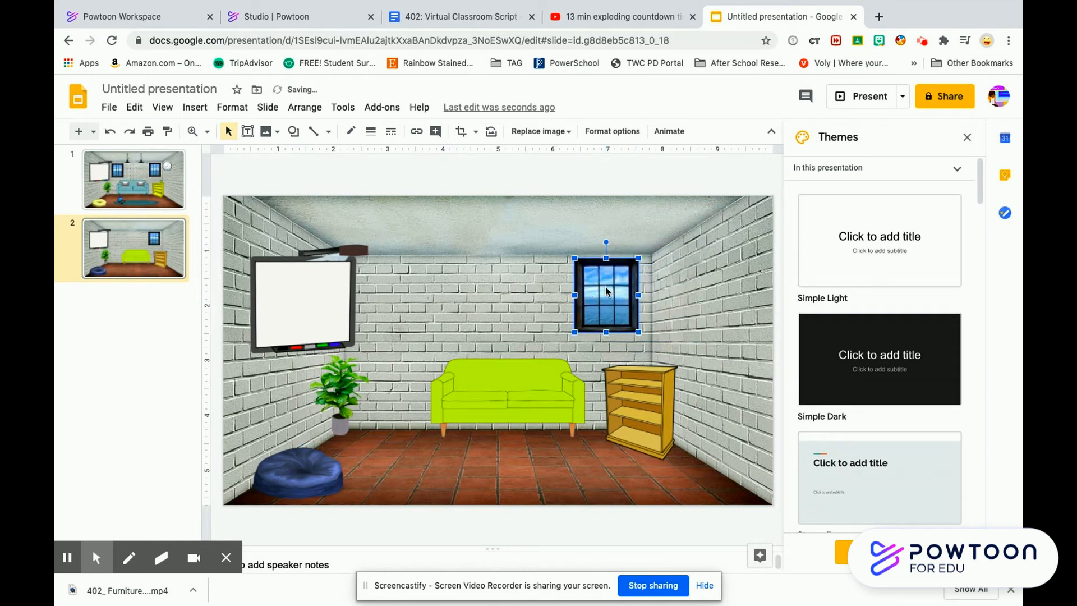
left_click(533, 321)
left_click(601, 310)
left_click(509, 316)
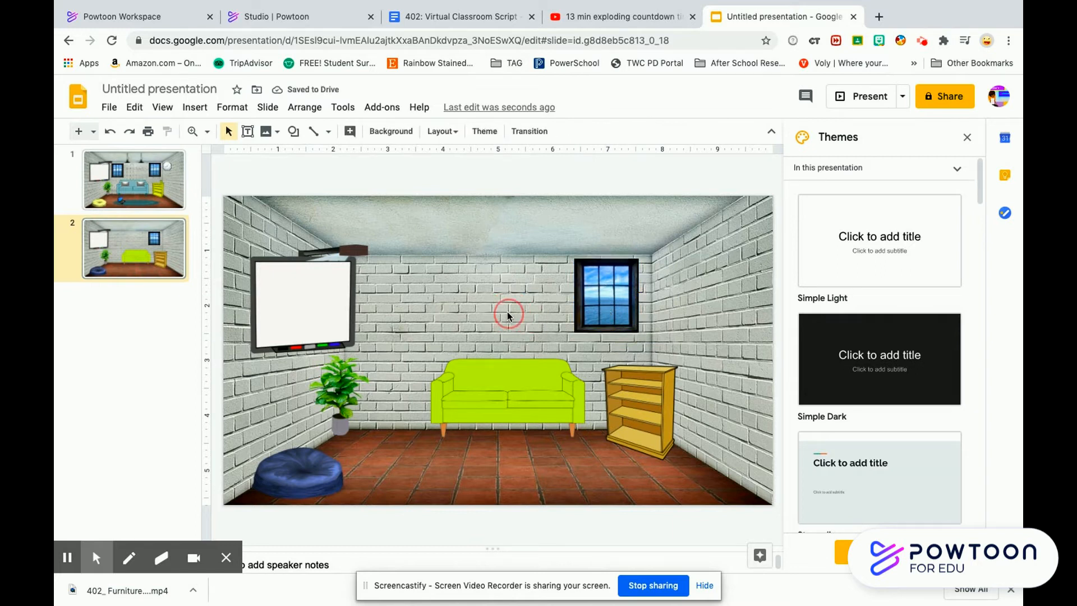
Step: Paste a copy of the window on the back wall beside the whiteboard and nudge the couch slightly left
key("ctrl+v")
left_click_drag(604, 303, 400, 292)
left_click_drag(524, 369, 520, 367)
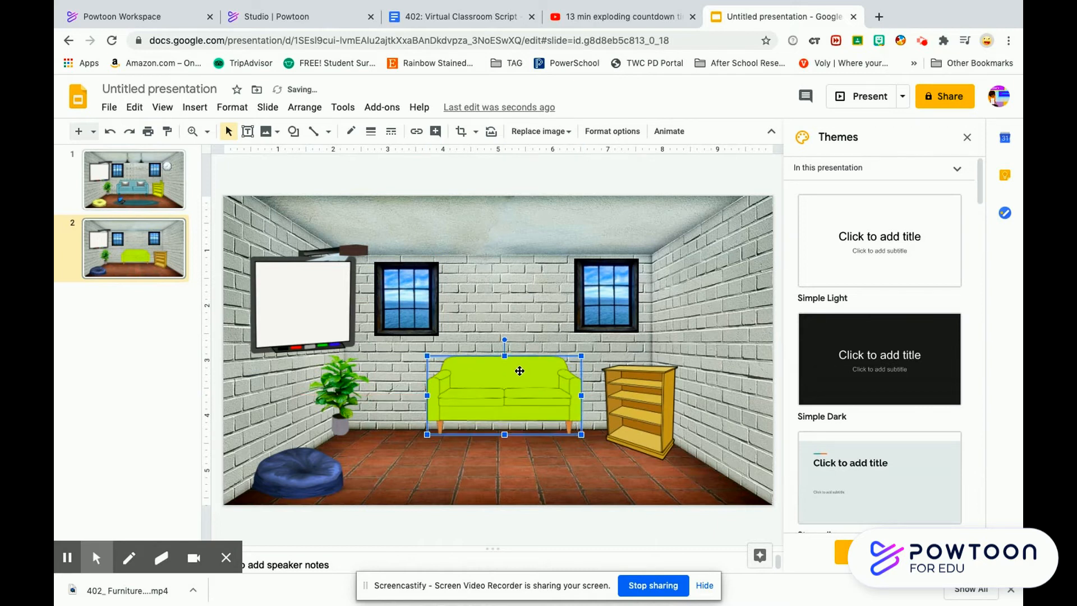
left_click(514, 307)
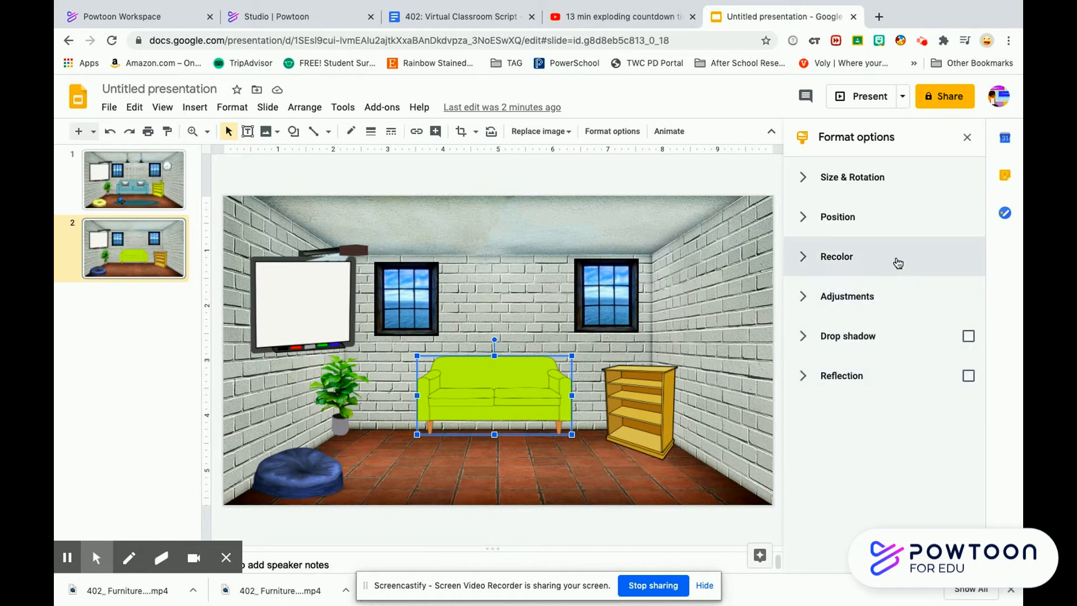
Step: Recolor the green couch with the teal Dark 7 preset
left_click(805, 257)
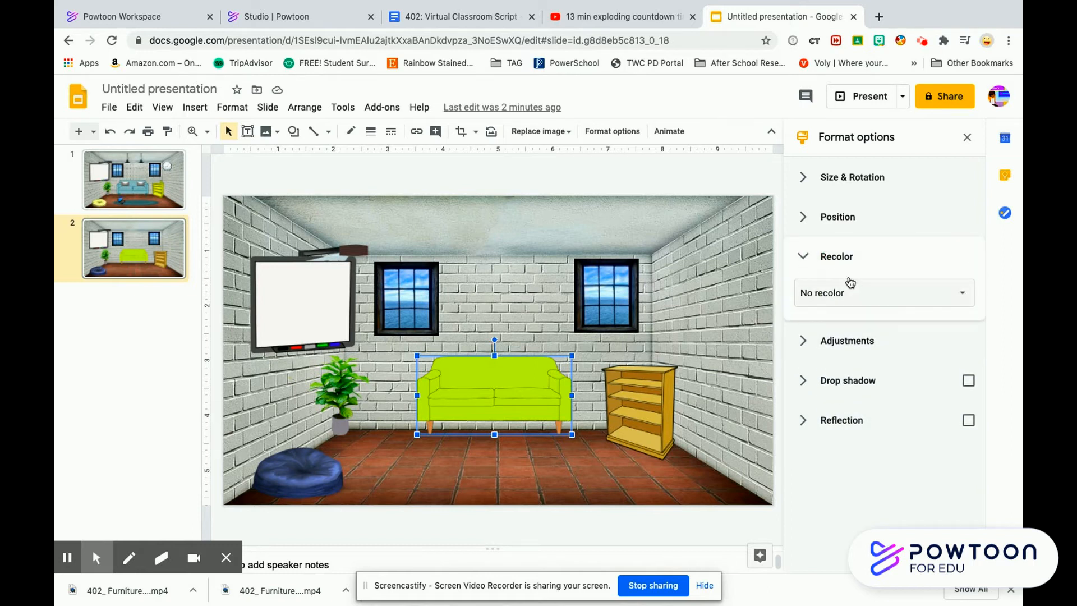
left_click(965, 298)
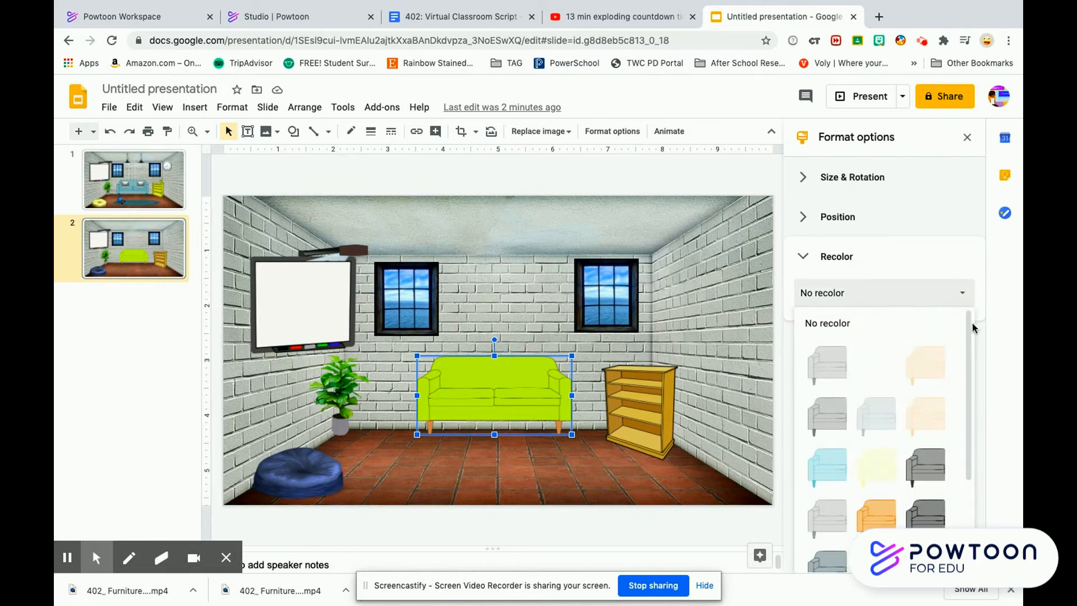
left_click_drag(968, 334, 975, 431)
left_click(926, 437)
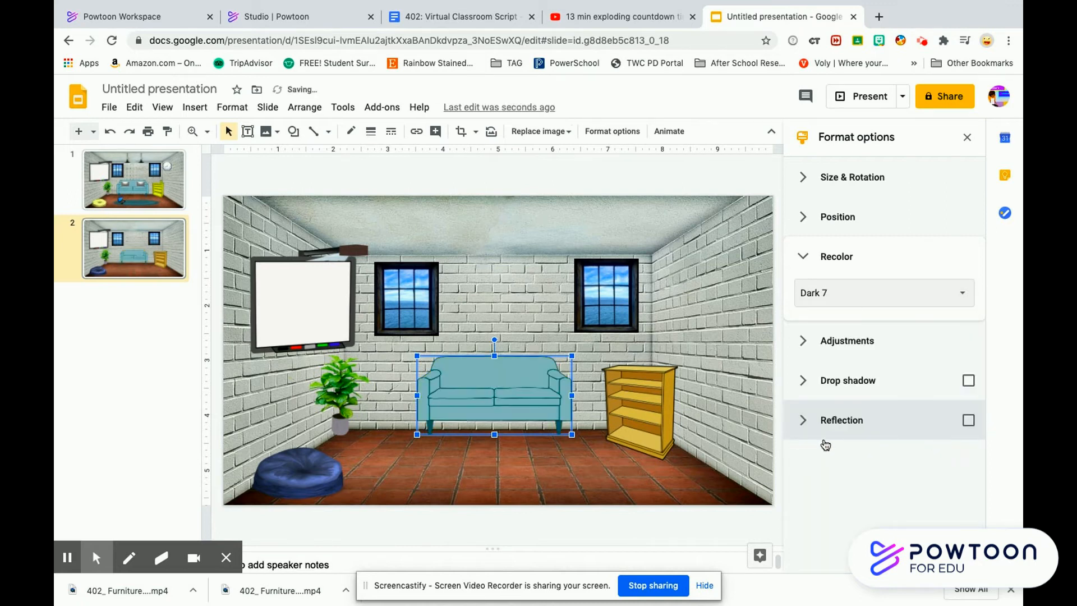
left_click(696, 473)
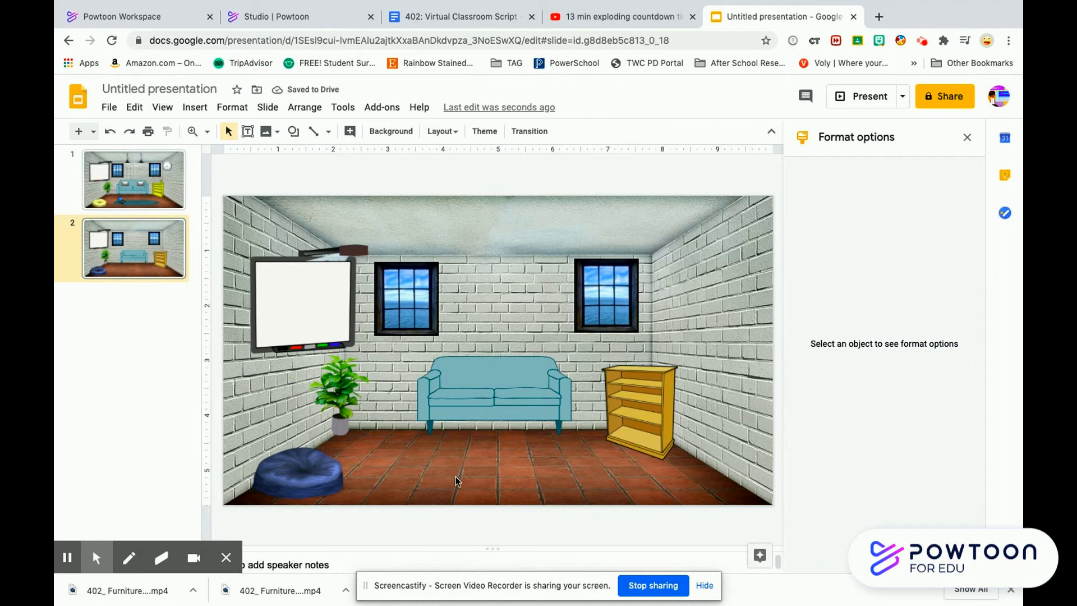
Step: Recolor the blue bean bag on the floor with the yellow Light 8 preset
left_click(308, 461)
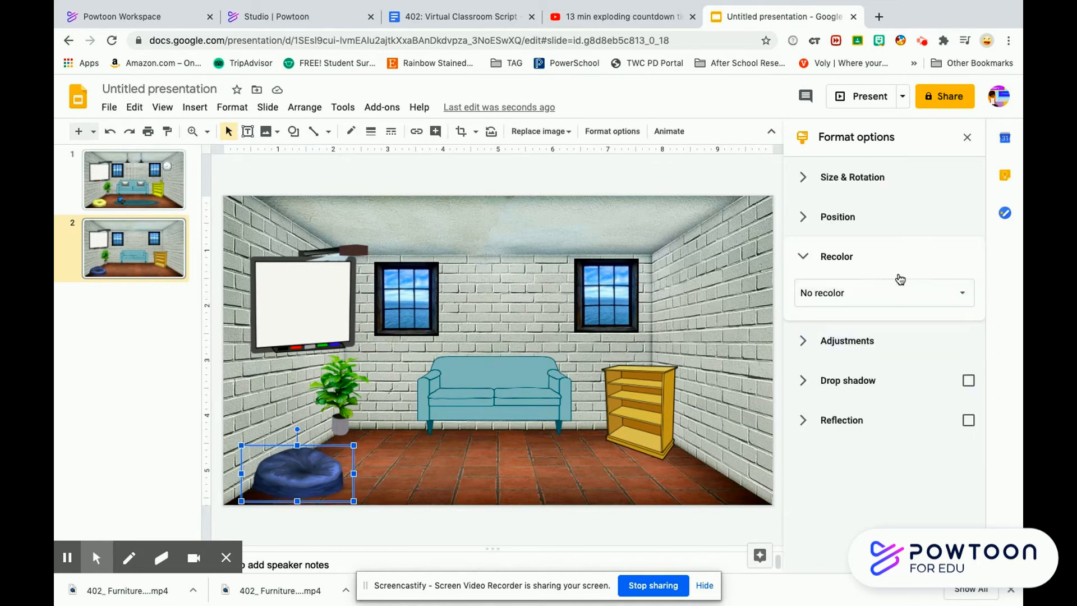
left_click(951, 293)
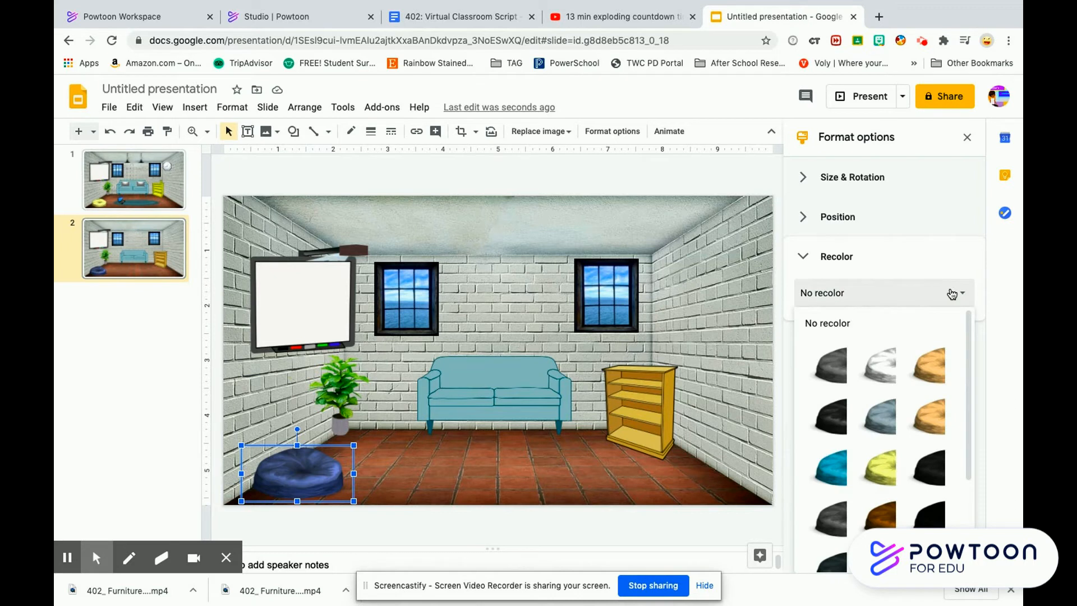
left_click(878, 468)
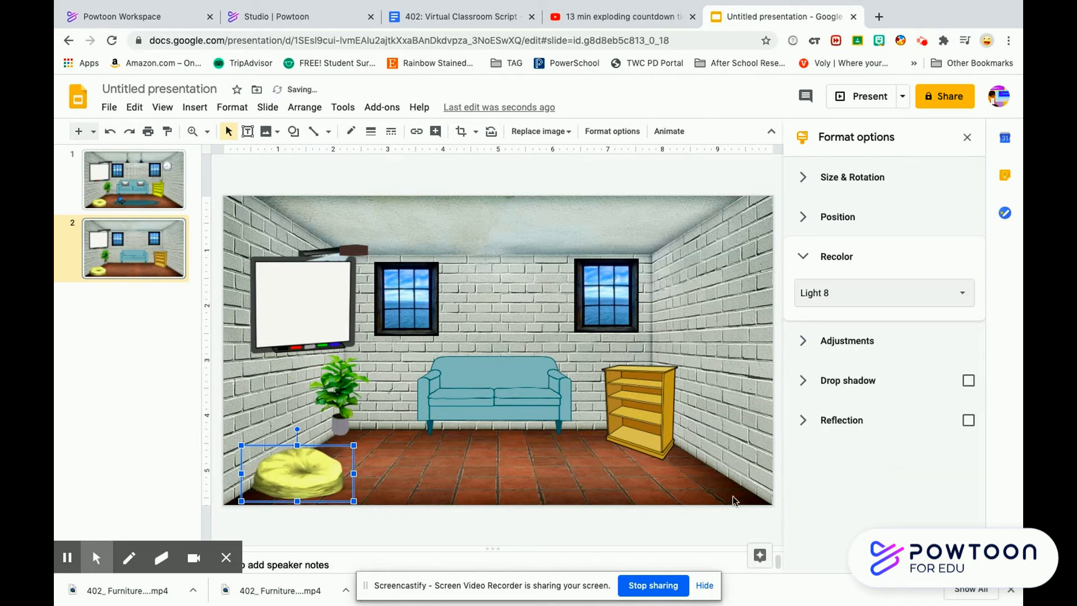
left_click(570, 481)
Step: Recolor the bookshelf beside the couch with the yellow Dark 8 preset
left_click(644, 415)
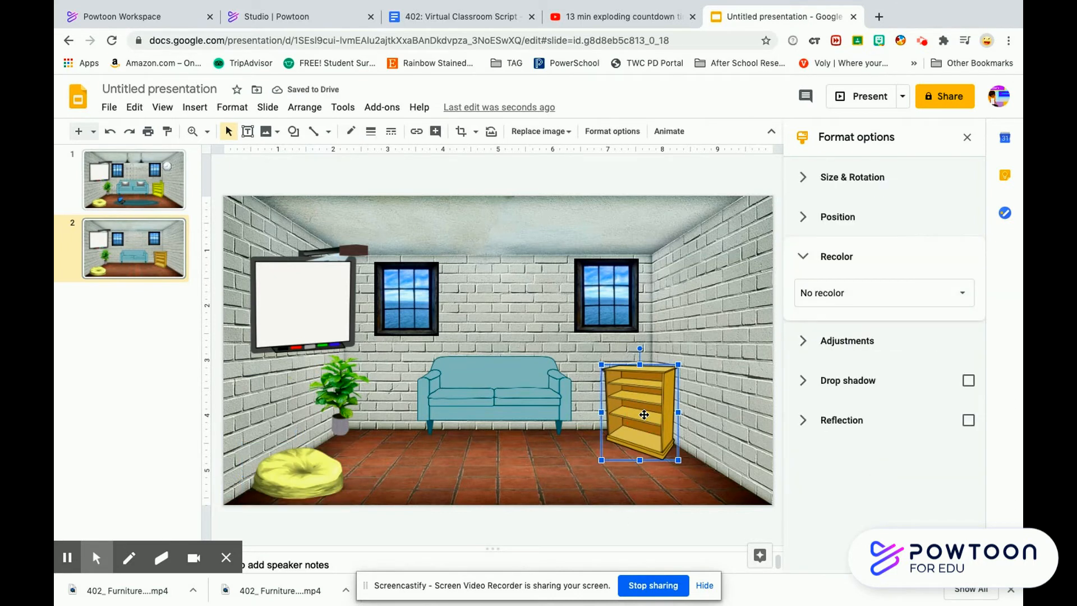
left_click(911, 300)
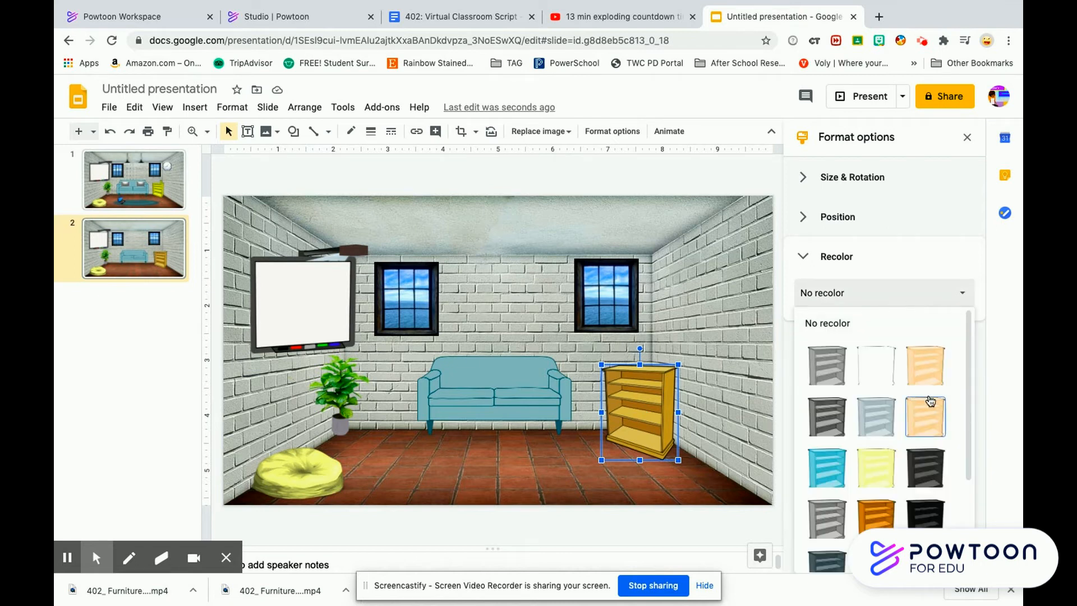
left_click_drag(968, 416, 967, 505)
left_click(831, 495)
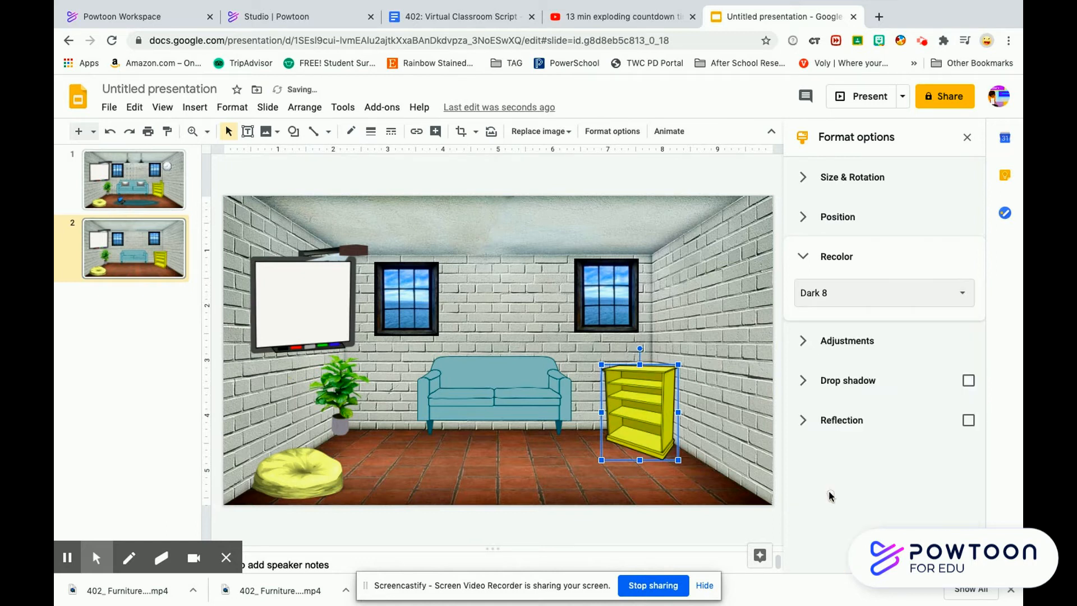
left_click(486, 478)
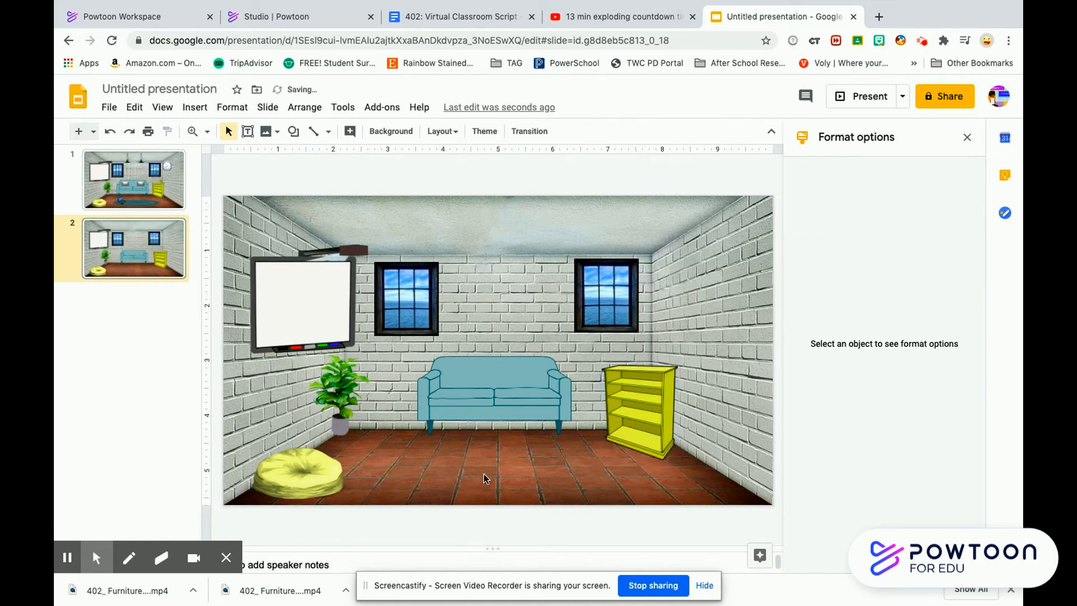